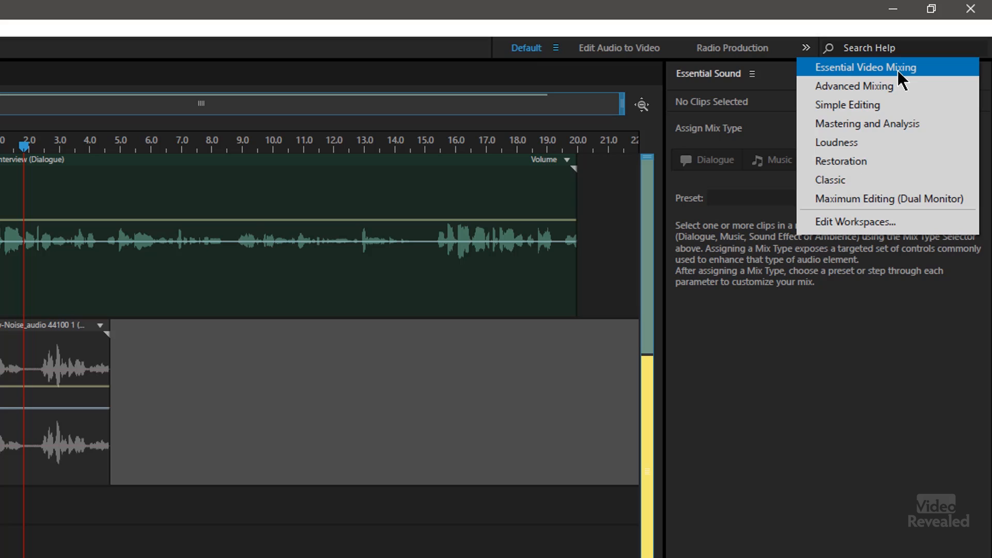
{"action": "left_click", "coordinate": [805, 49]}
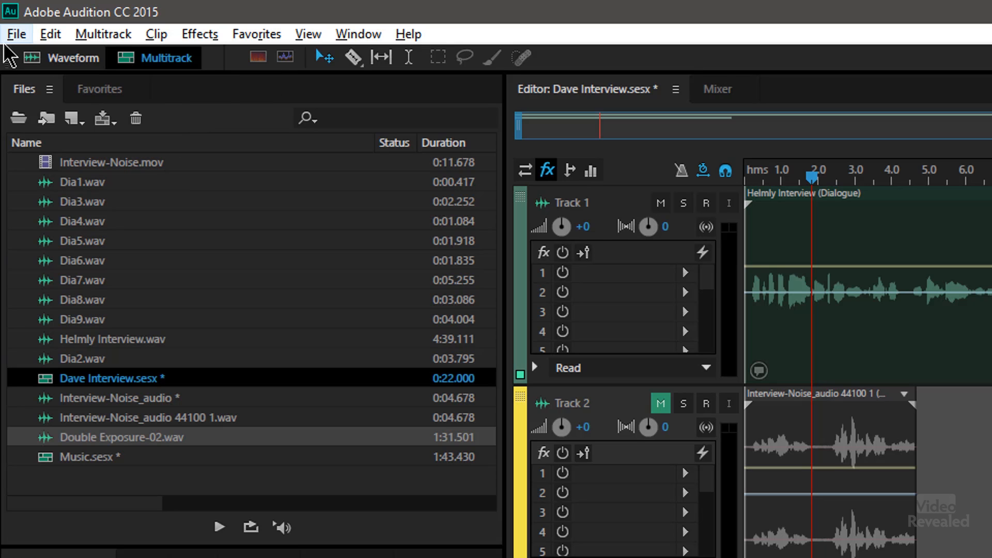
{"action": "left_click", "coordinate": [11, 35]}
{"action": "left_click", "coordinate": [408, 34]}
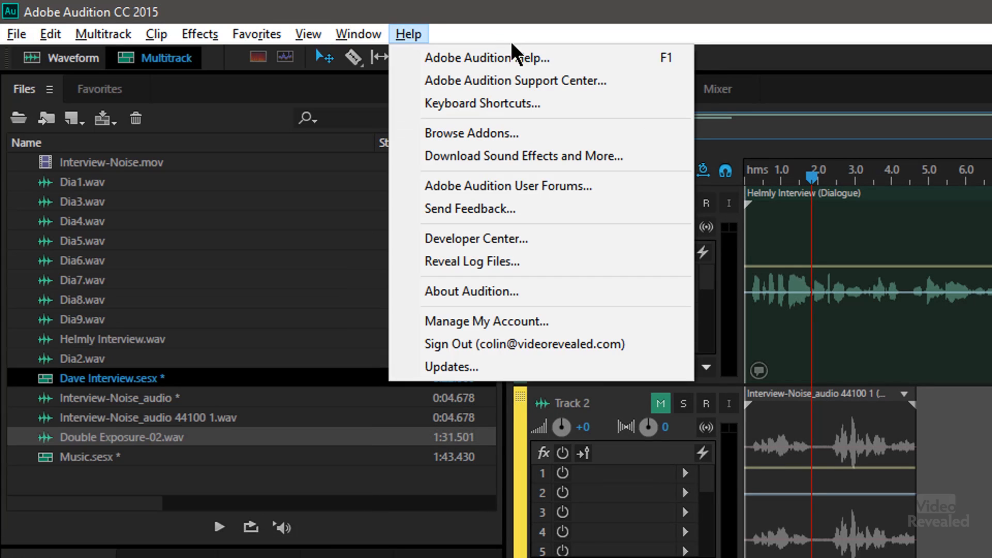
Create a multitrack session named Dialog with no template, 44100 Hz sample rate, 32-bit float depth and a stereo master.
{"action": "left_click", "coordinate": [17, 34]}
{"action": "mouse_move", "coordinate": [356, 61]}
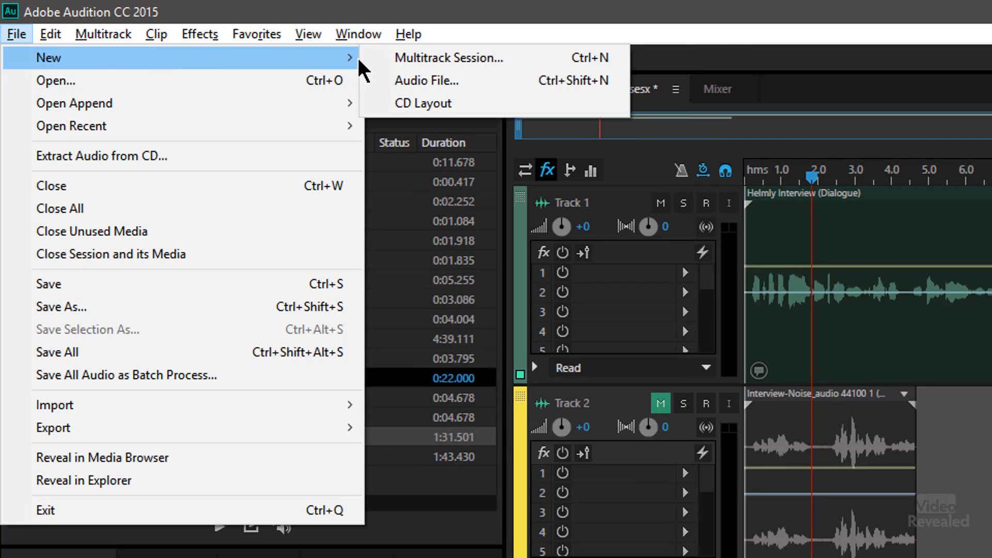
{"action": "left_click", "coordinate": [445, 58]}
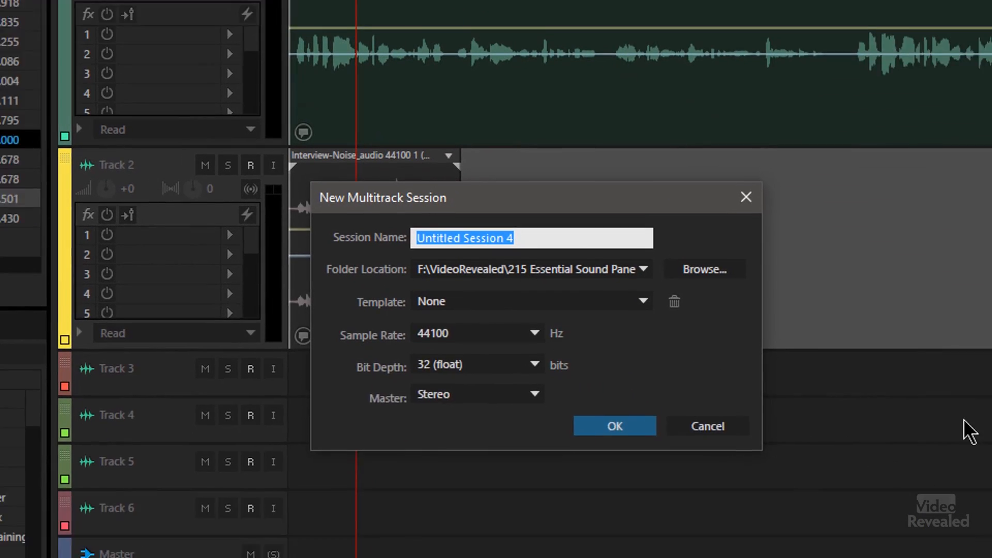
{"action": "type", "text": "Dialog"}
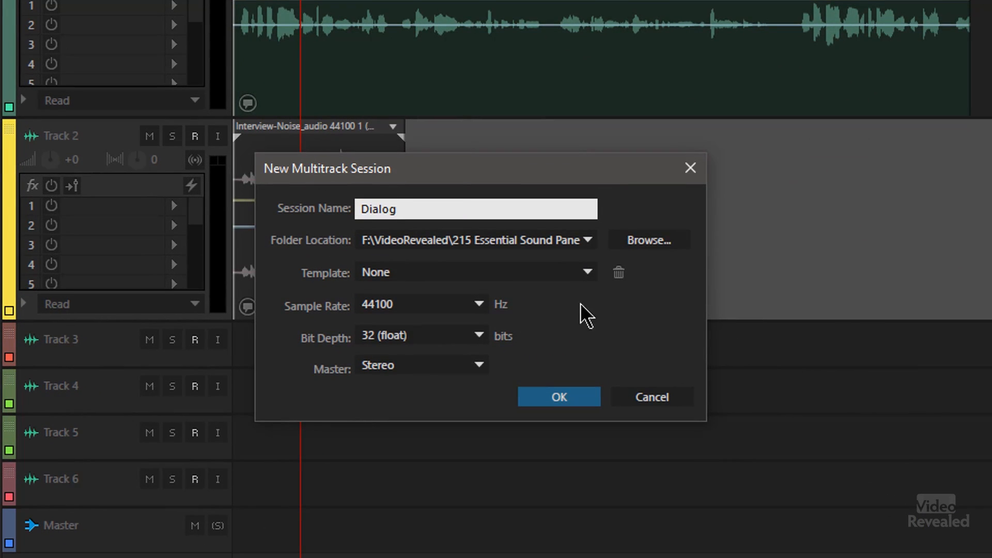
{"action": "left_click", "coordinate": [588, 270]}
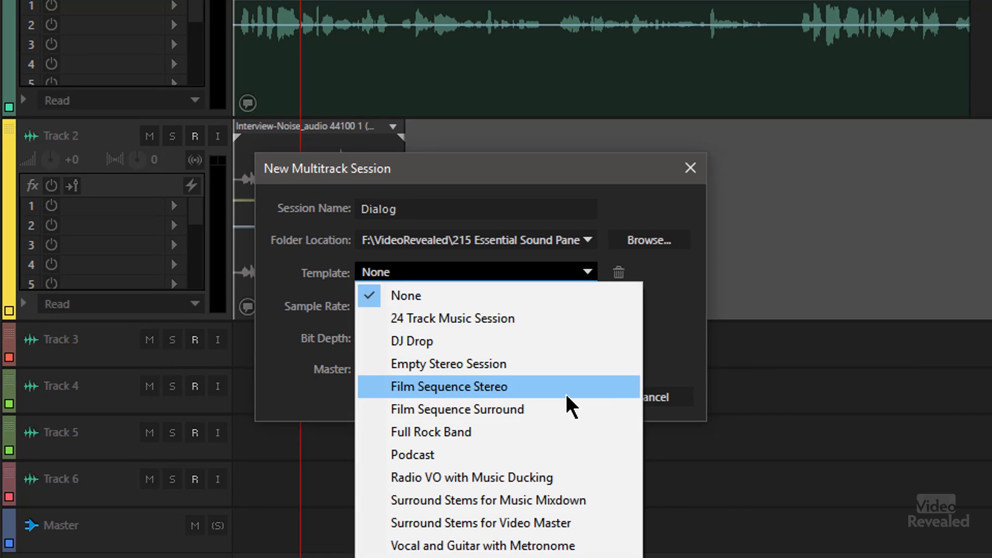
{"action": "left_click", "coordinate": [668, 331]}
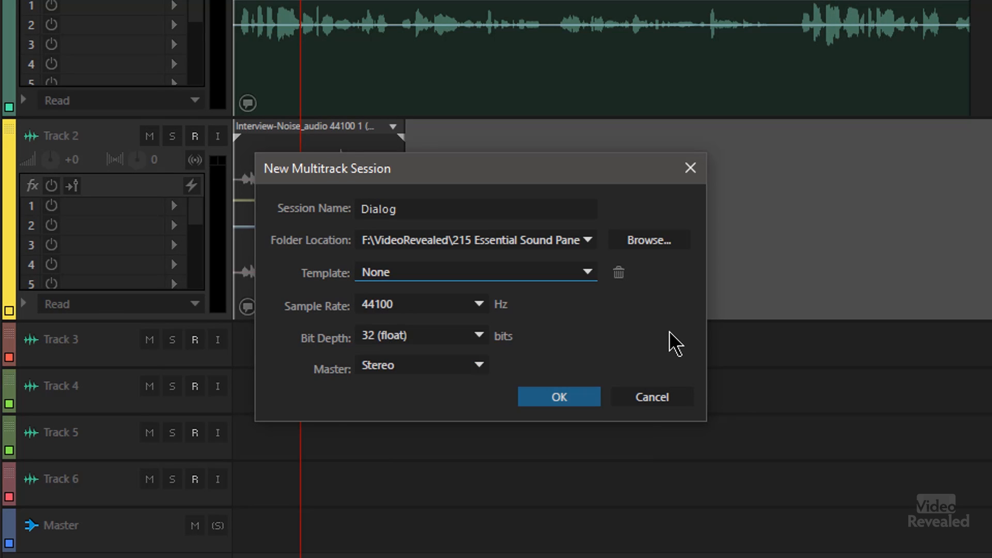
{"action": "left_click", "coordinate": [477, 368]}
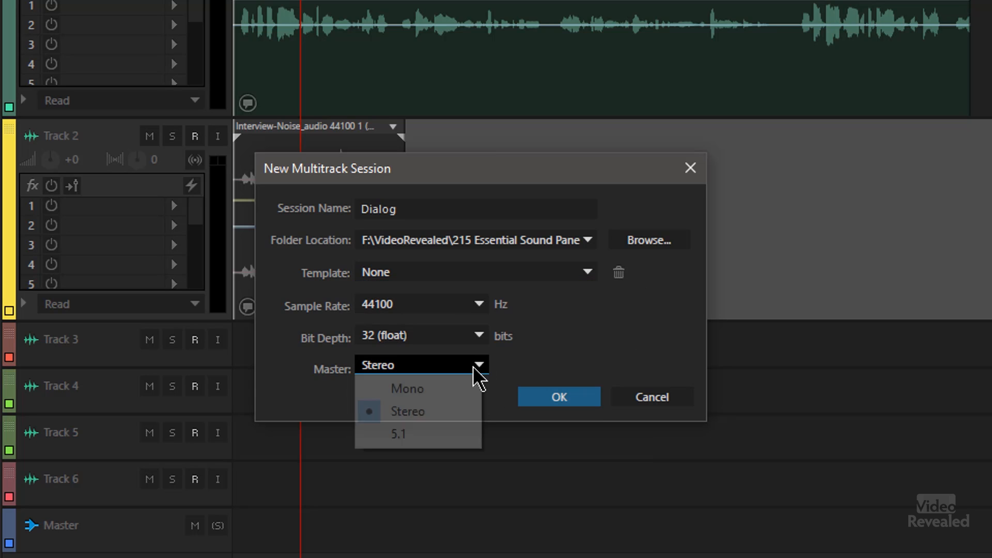
{"action": "left_click", "coordinate": [496, 407]}
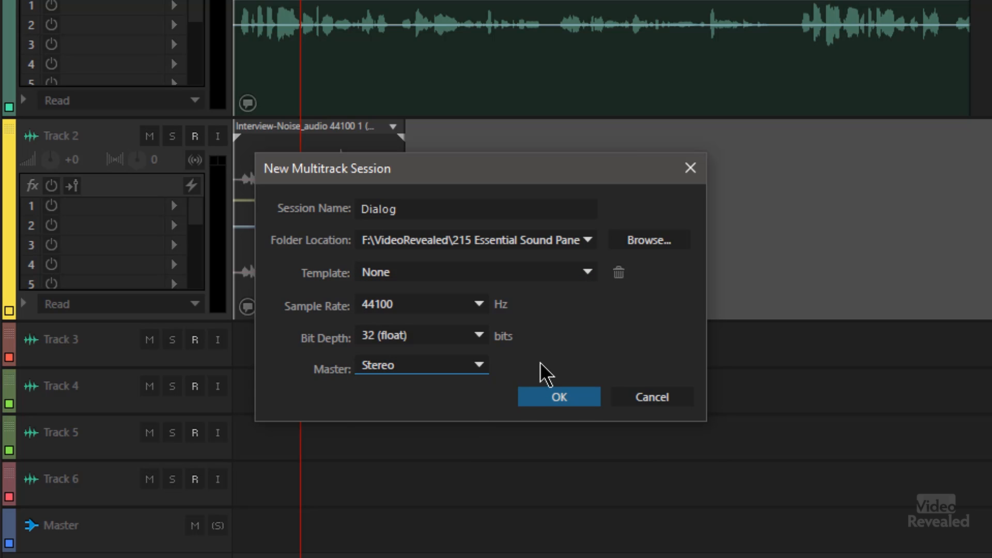
{"action": "left_click", "coordinate": [560, 398]}
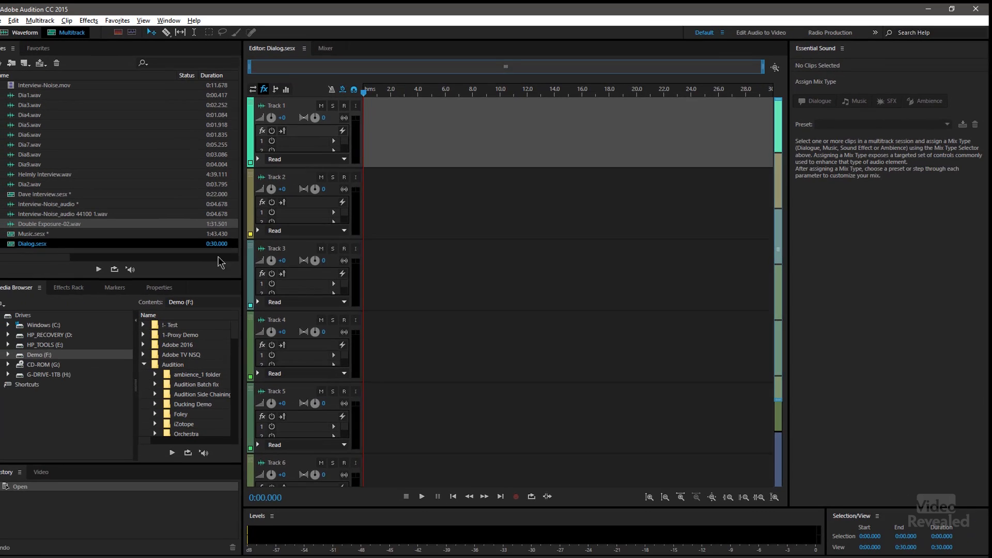
Add Dia1.wav and Dia3.wav through Dia9.wav to separate tracks from Track 2 at time zero, as copies conformed to the session's sample rate.
{"action": "scroll", "coordinate": [292, 248], "scroll_direction": "down", "scroll_amount": 5}
{"action": "scroll", "coordinate": [295, 248], "scroll_direction": "up", "scroll_amount": 7}
{"action": "scroll", "coordinate": [296, 250], "scroll_direction": "down", "scroll_amount": 7}
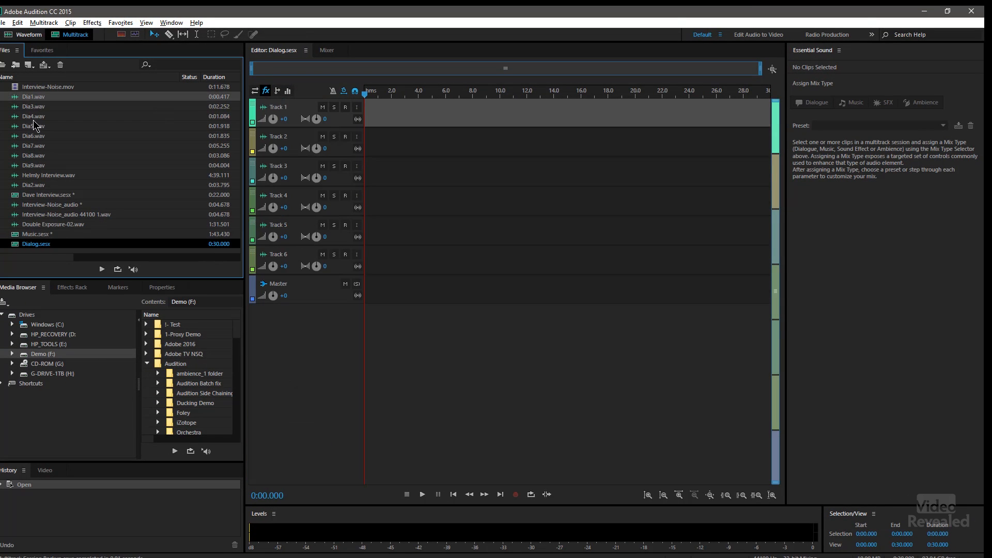
{"action": "left_click", "coordinate": [18, 166], "text": "shift"}
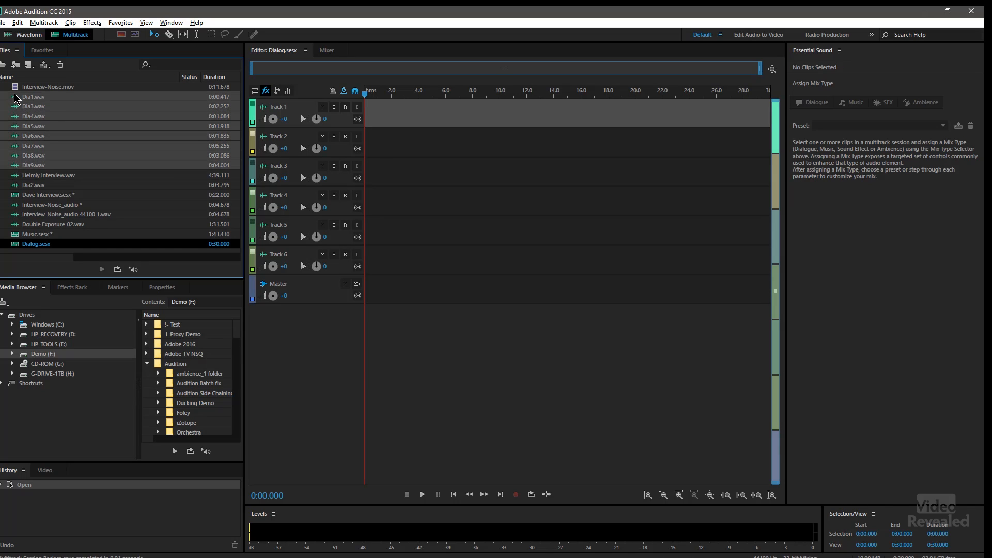
{"action": "left_click_drag", "start_coordinate": [24, 105], "coordinate": [366, 160]}
{"action": "key", "text": "shift"}
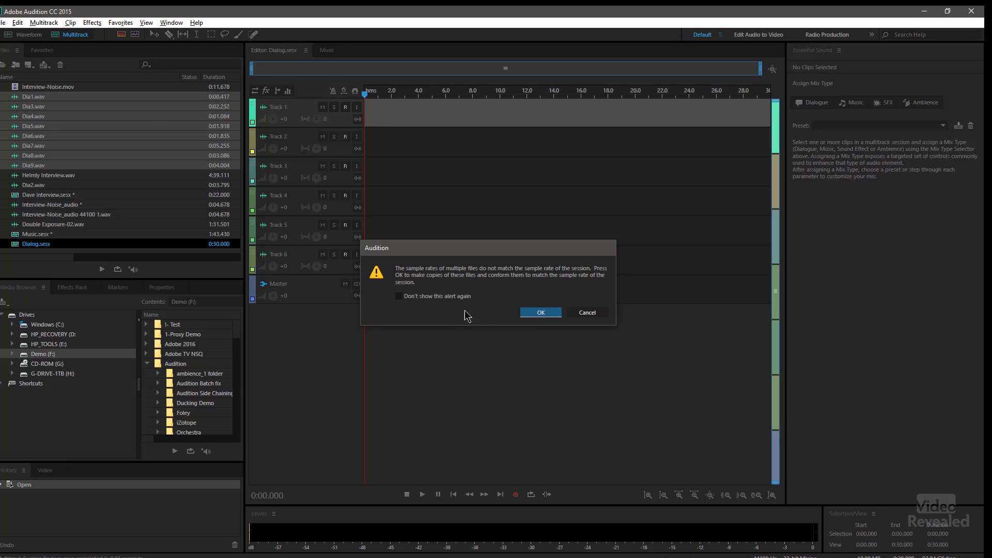
{"action": "left_click", "coordinate": [549, 314]}
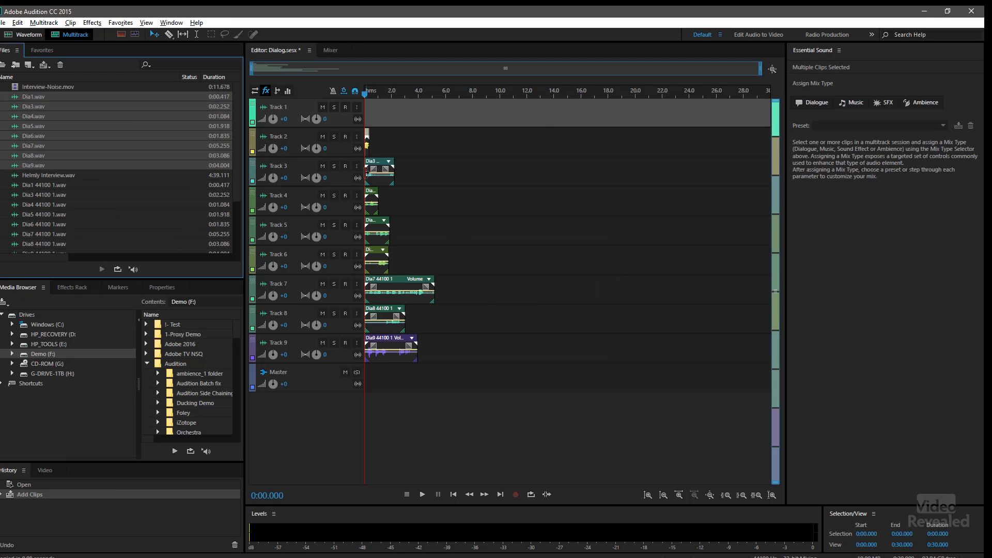
Assign the Dialogue mix type to all the clips in the session.
{"action": "key", "text": "backslash"}
{"action": "left_click", "coordinate": [445, 411]}
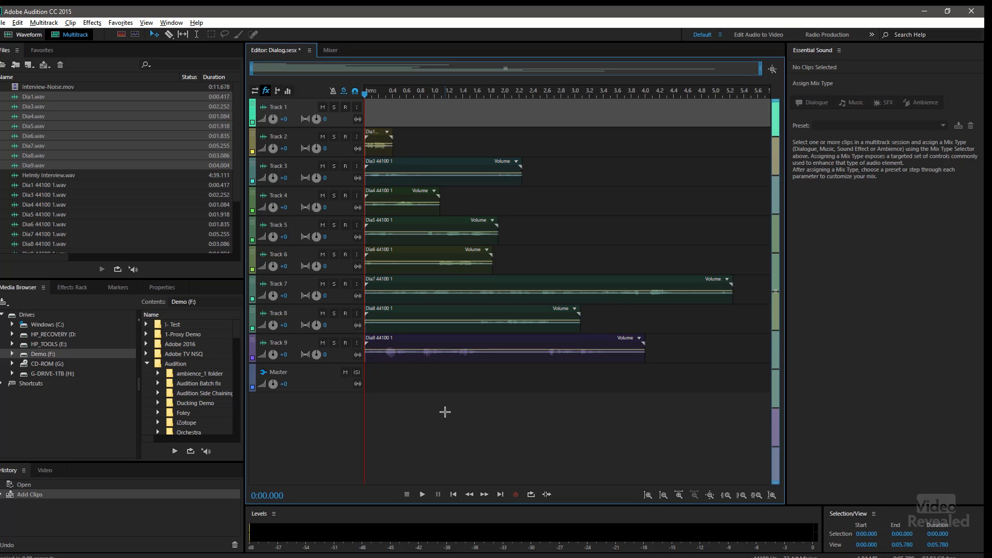
{"action": "left_click_drag", "start_coordinate": [468, 412], "coordinate": [372, 135]}
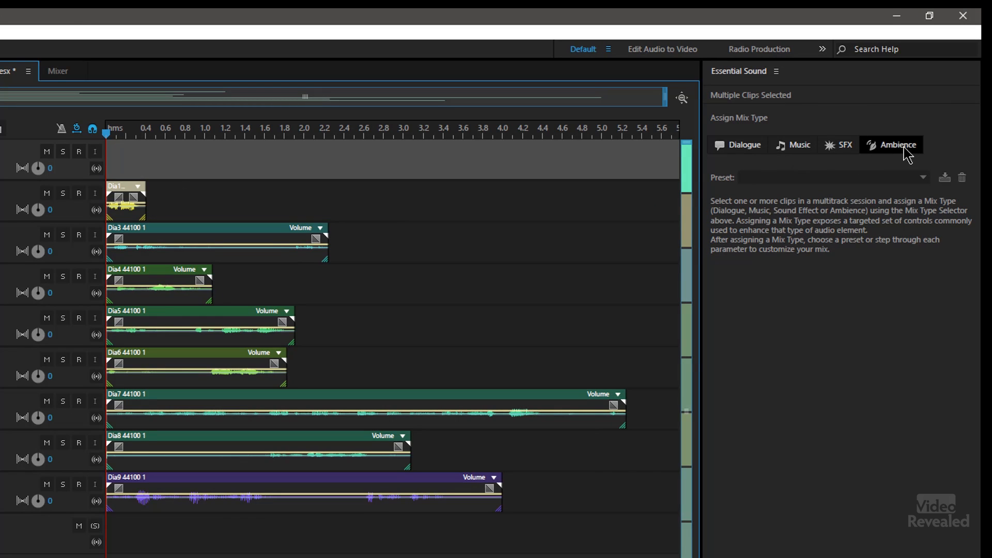
{"action": "left_click", "coordinate": [744, 146]}
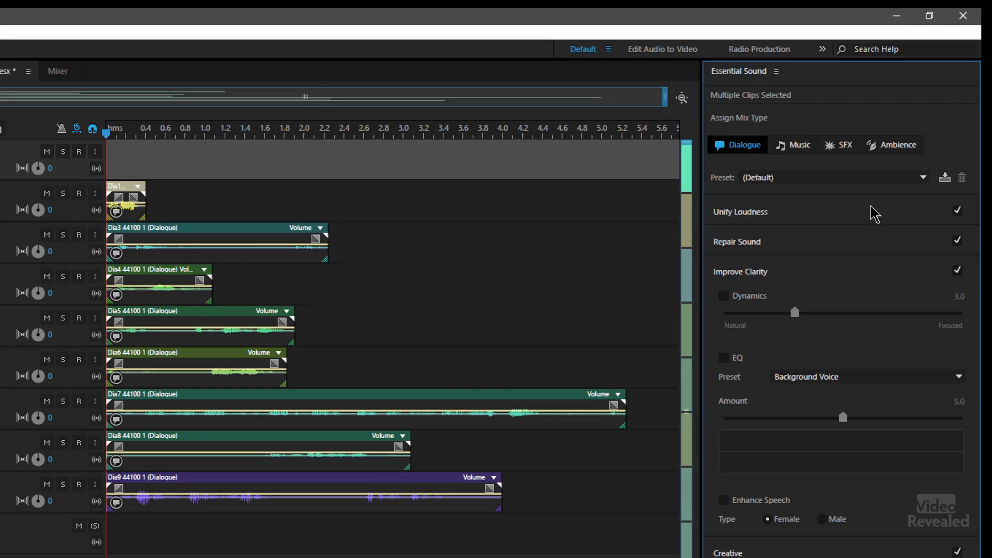
Auto-match the loudness of all the selected dialogue clips, leaving the Default preset list without choosing another.
{"action": "left_click", "coordinate": [822, 181]}
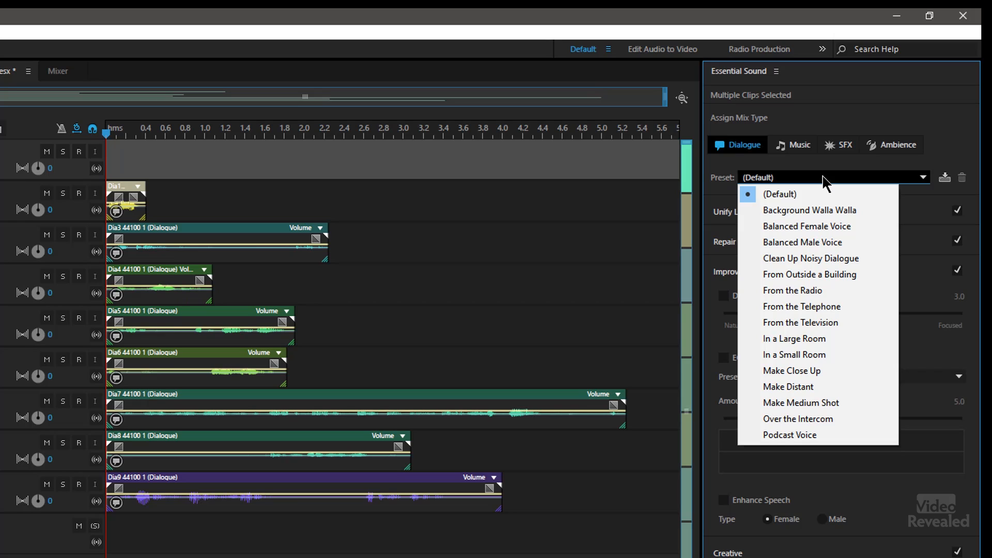
{"action": "left_click", "coordinate": [743, 166]}
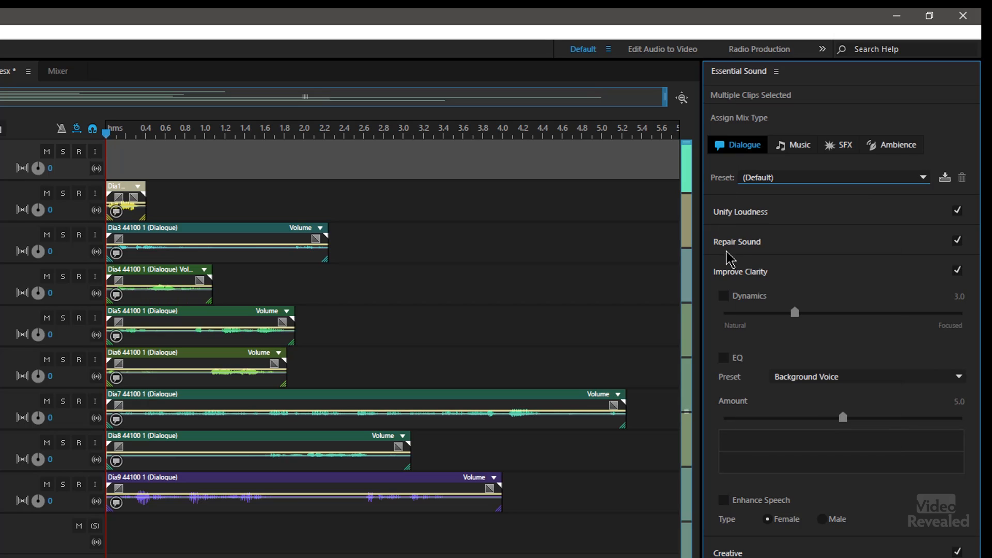
{"action": "left_click", "coordinate": [748, 214]}
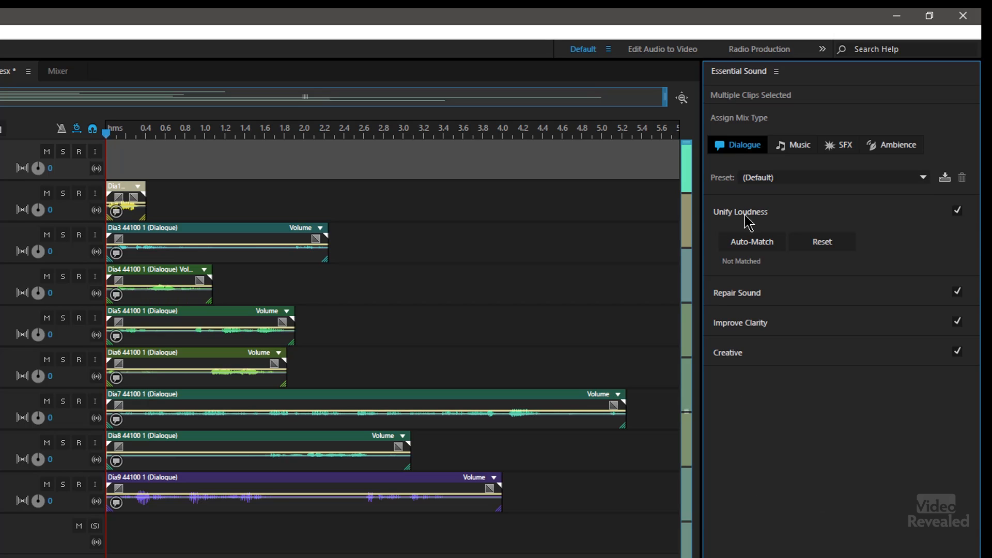
{"action": "left_click", "coordinate": [750, 242]}
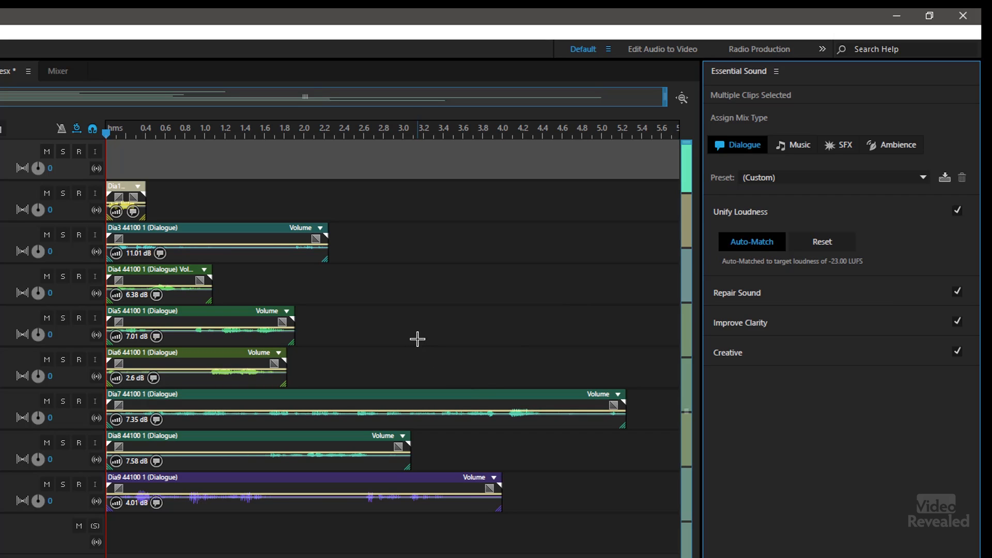
Examine the clip gain in the basic settings of the Dia3 clip on Track 3.
{"action": "left_click", "coordinate": [199, 204]}
{"action": "left_click", "coordinate": [203, 236]}
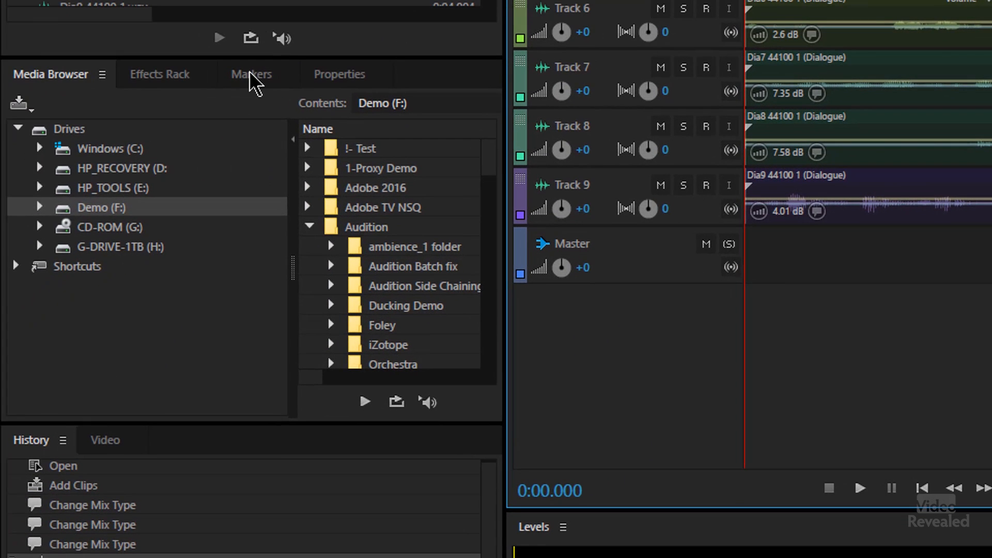
{"action": "left_click", "coordinate": [169, 181]}
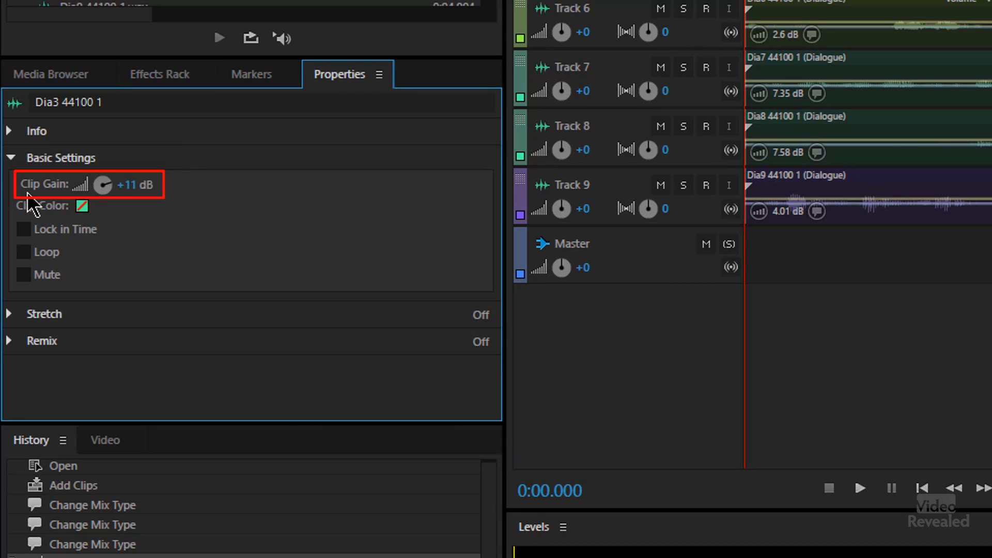
{"action": "left_click", "coordinate": [11, 158]}
{"action": "left_click", "coordinate": [12, 157]}
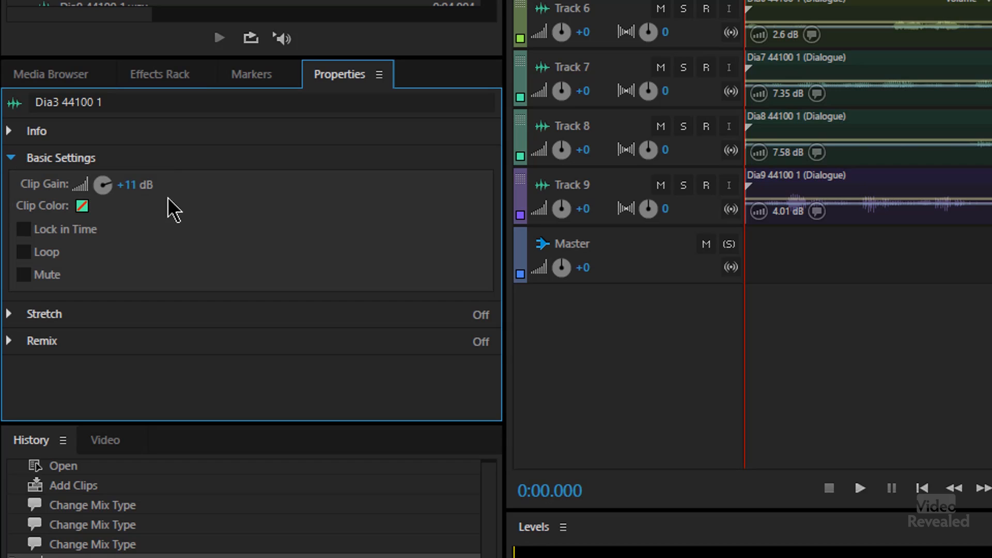
{"action": "left_click", "coordinate": [868, 1]}
{"action": "left_click", "coordinate": [868, 1]}
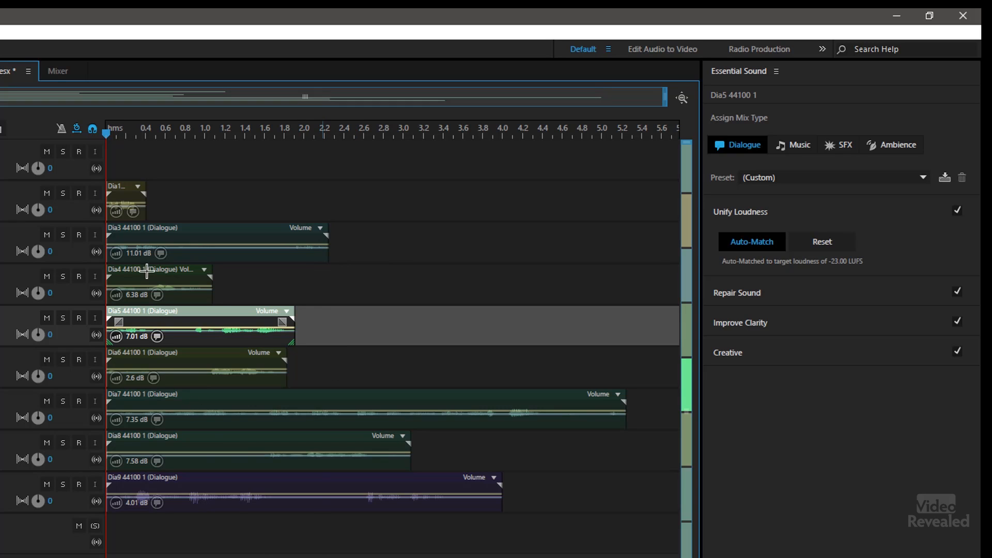
Enable Dynamics under Improve Clarity for all the dialogue clips, after reviewing the Repair Sound options.
{"action": "key", "text": "ctrl+a"}
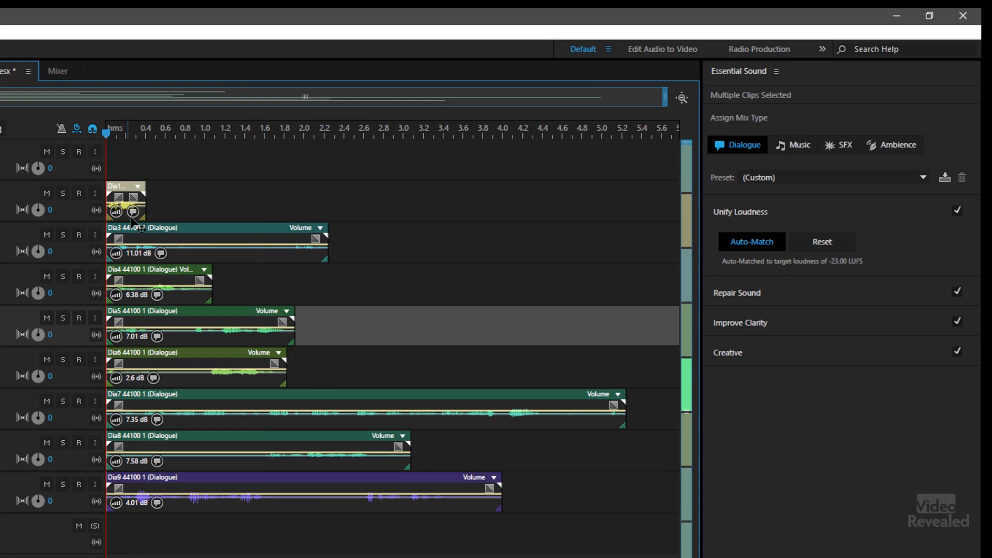
{"action": "left_click", "coordinate": [750, 215]}
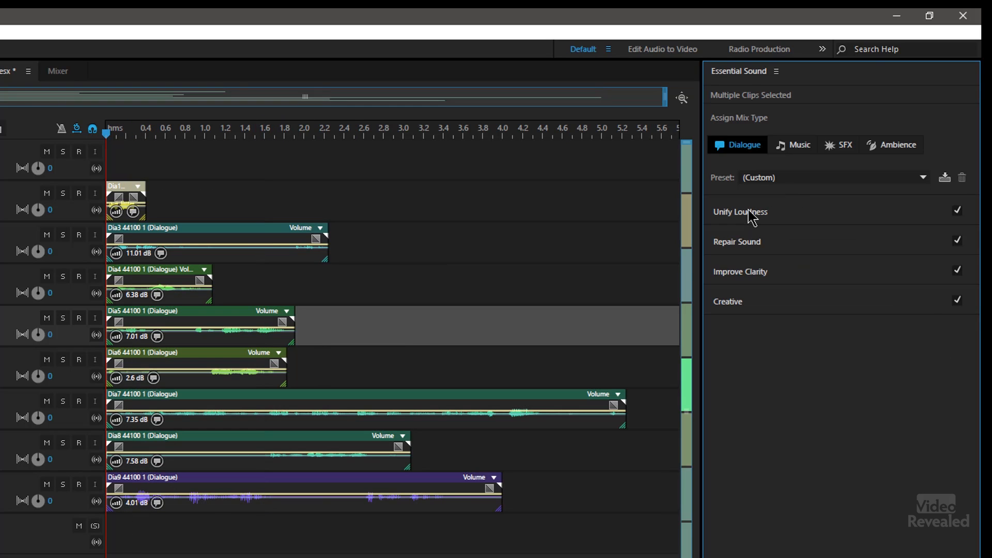
{"action": "left_click", "coordinate": [745, 243]}
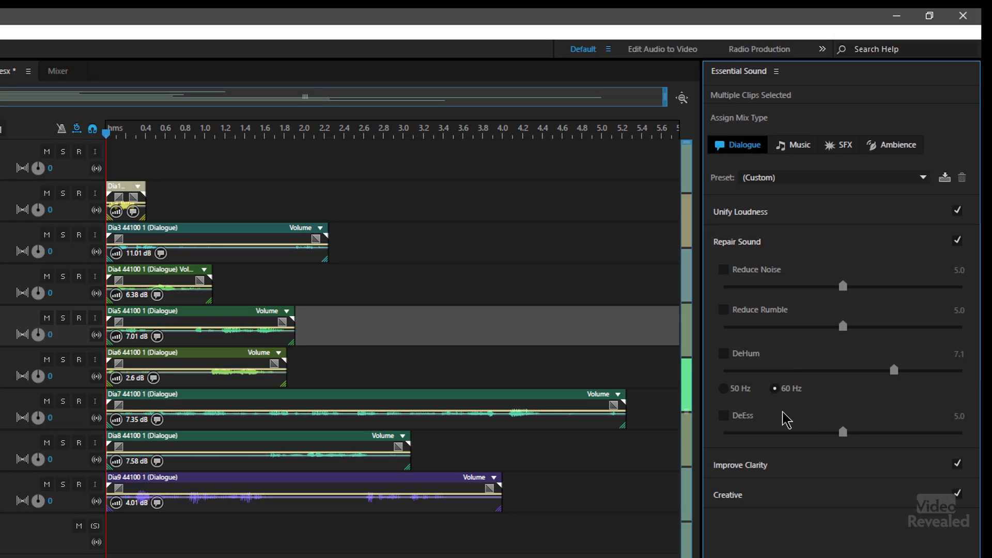
{"action": "left_click", "coordinate": [753, 216]}
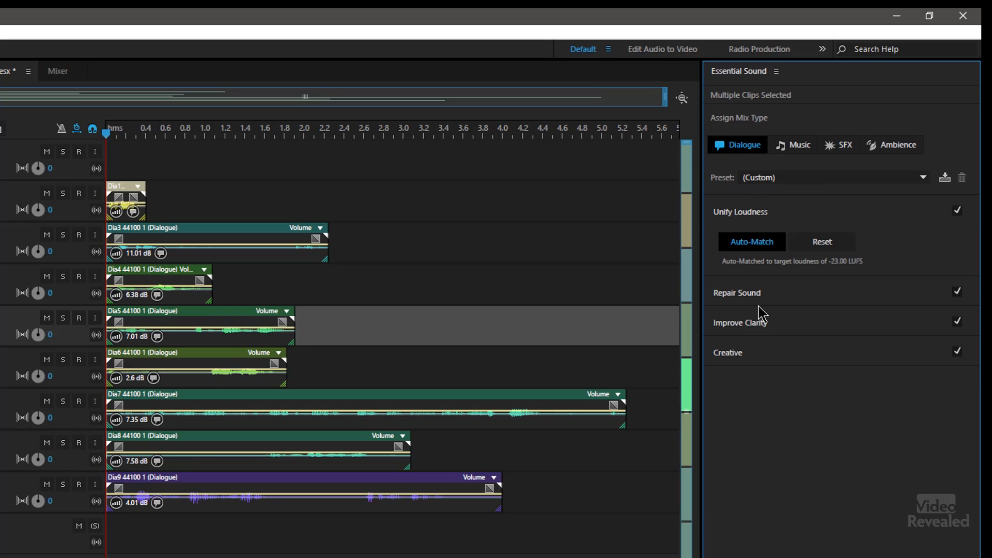
{"action": "left_click", "coordinate": [768, 325]}
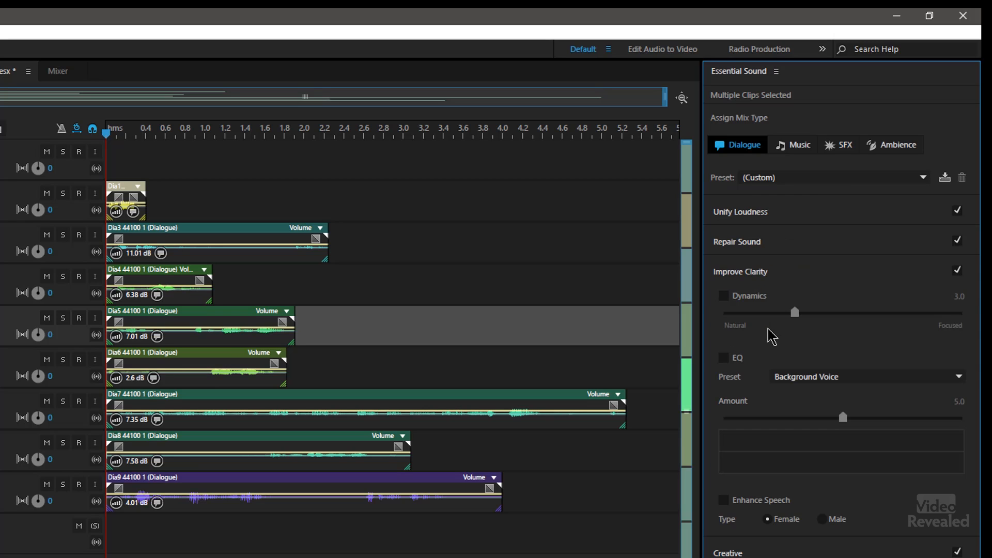
{"action": "left_click", "coordinate": [749, 299]}
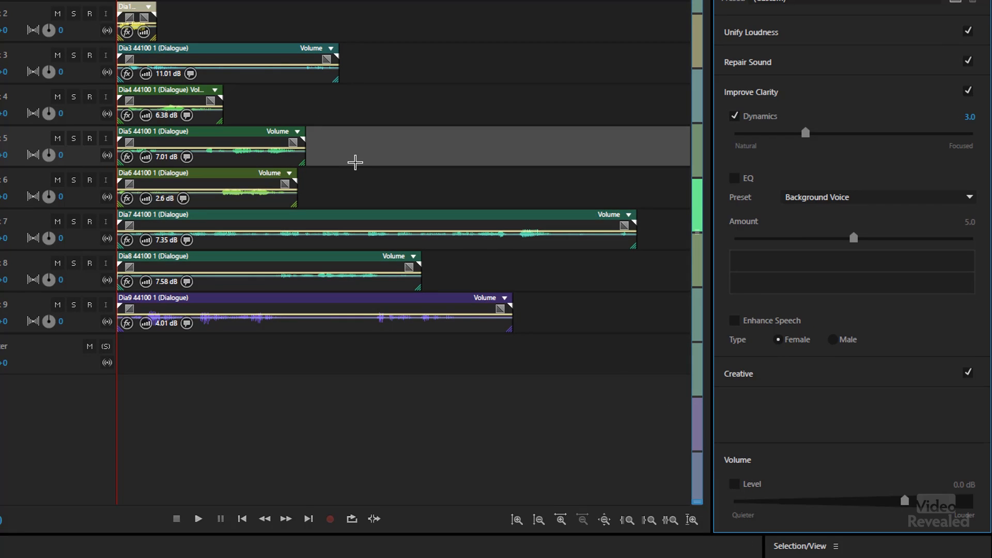
Examine the track effects and the clip effects applied to the Dia3 clip on Track 3.
{"action": "left_click", "coordinate": [219, 9]}
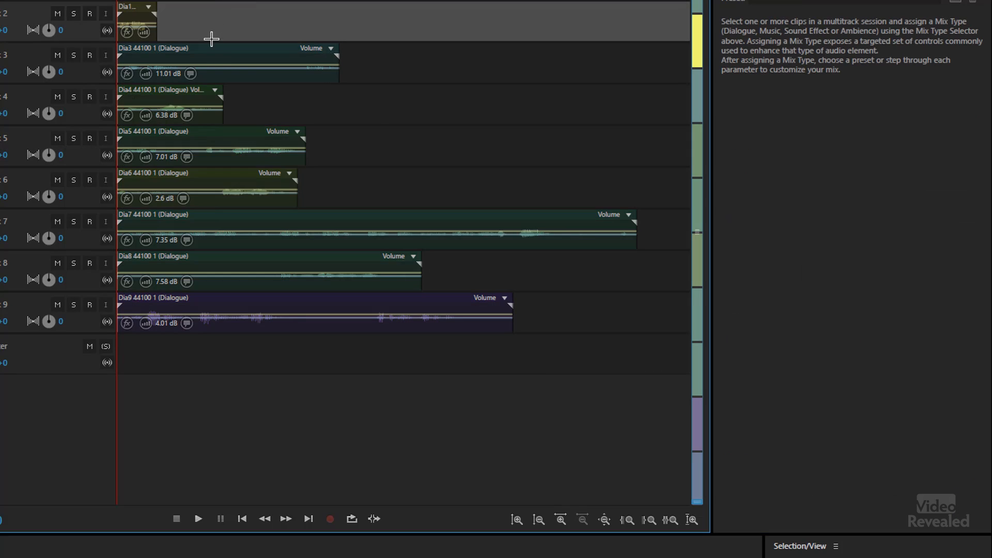
{"action": "left_click", "coordinate": [209, 49]}
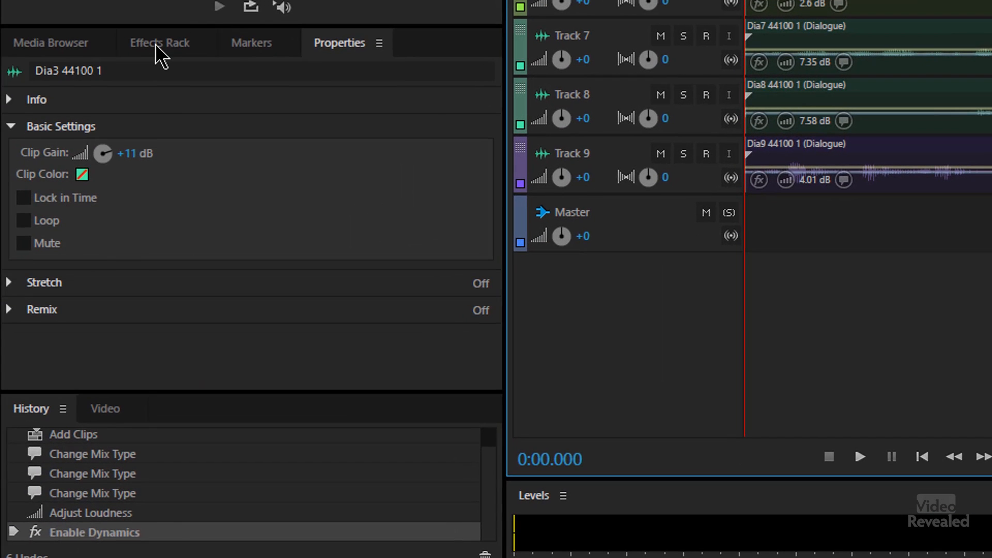
{"action": "left_click", "coordinate": [158, 45]}
{"action": "left_click", "coordinate": [294, 76]}
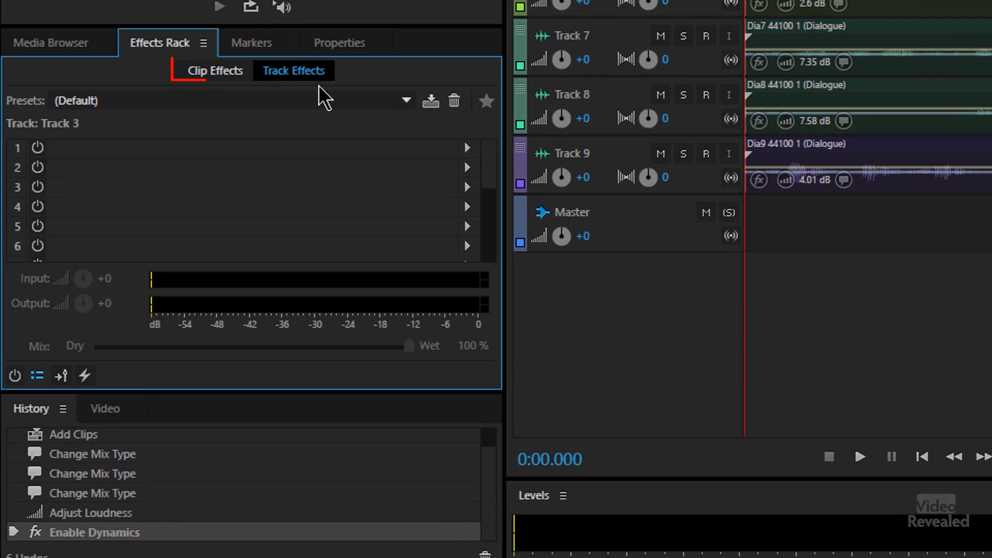
{"action": "left_click", "coordinate": [214, 74]}
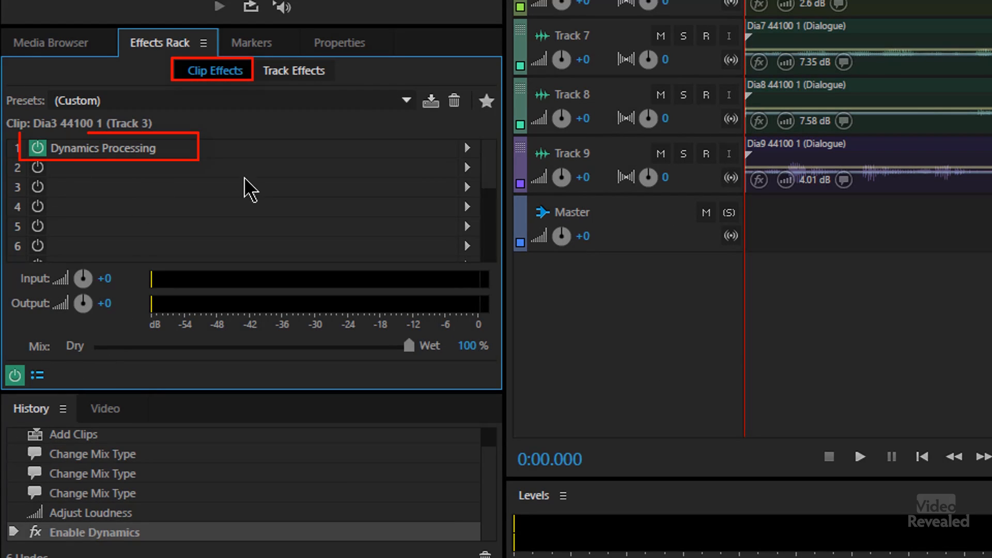
Check the clip effects on the Dia4 clip on Track 4, and switch the editor to the interview session.
{"action": "left_click", "coordinate": [868, 1]}
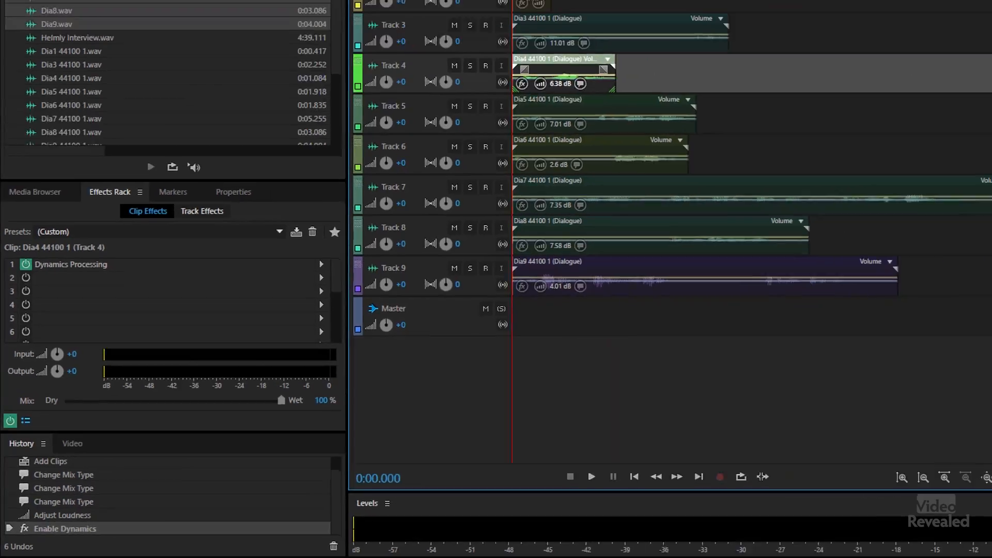
{"action": "left_click", "coordinate": [317, 45]}
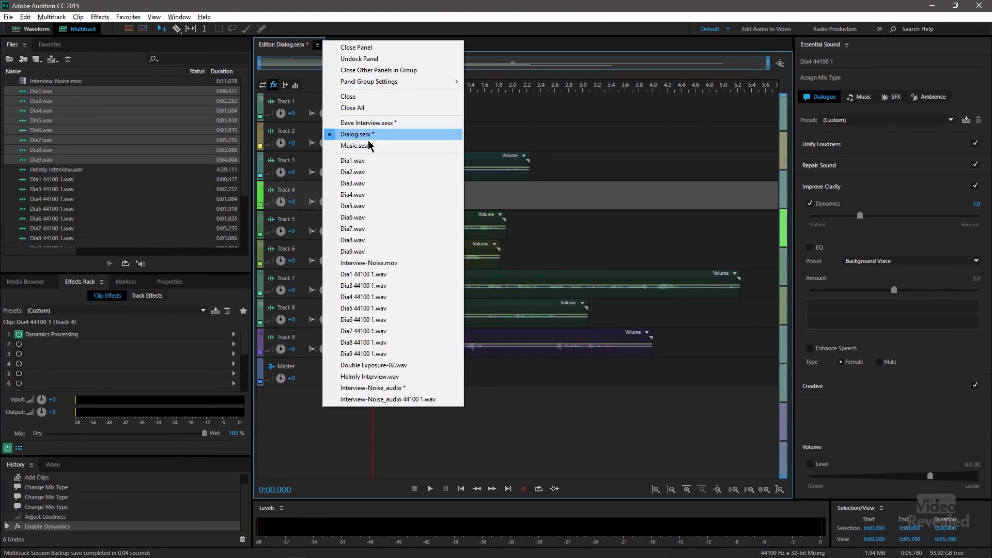
{"action": "left_click", "coordinate": [382, 124]}
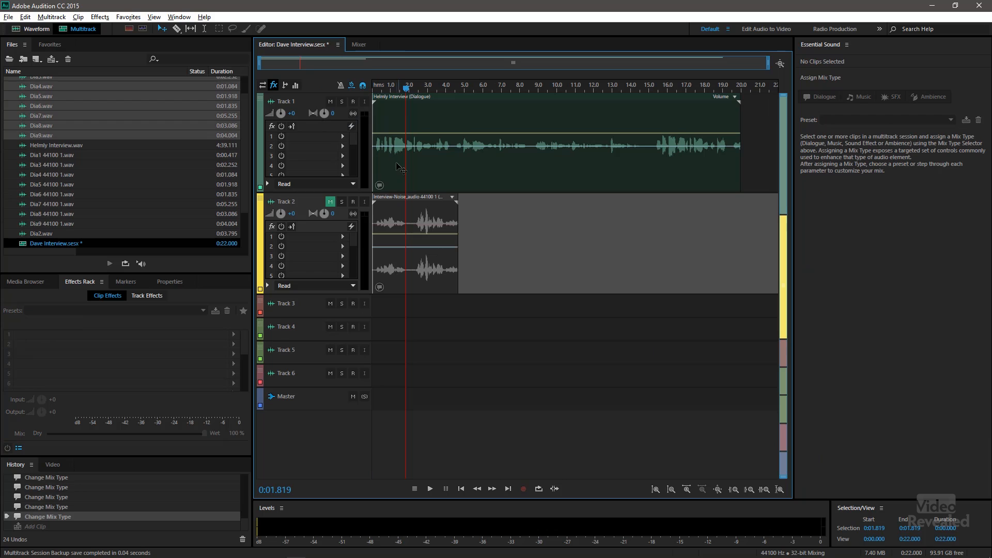
Select the interview dialogue clip on Track 1 and play its opening from the start of the session.
{"action": "left_click", "coordinate": [437, 126]}
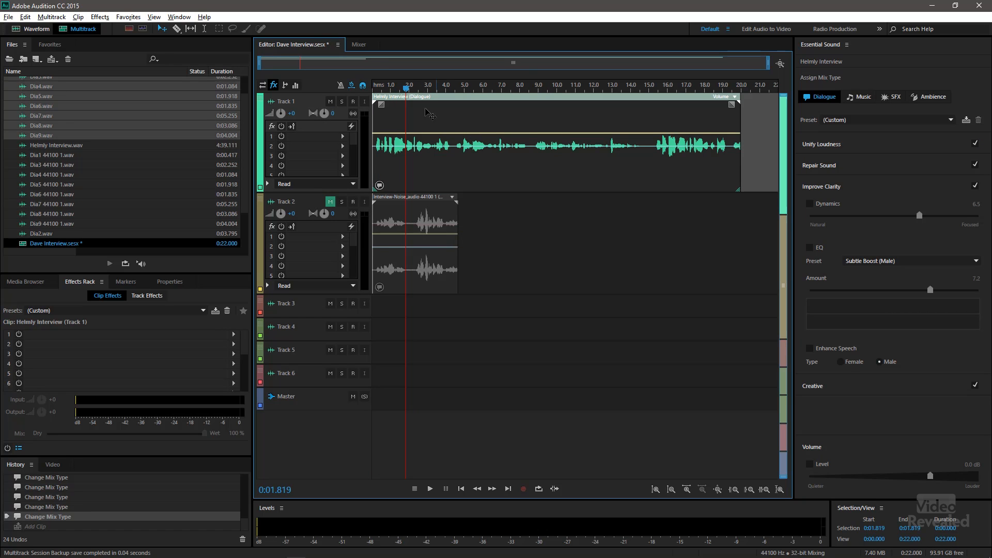
{"action": "key", "text": "Home"}
{"action": "key", "text": "space"}
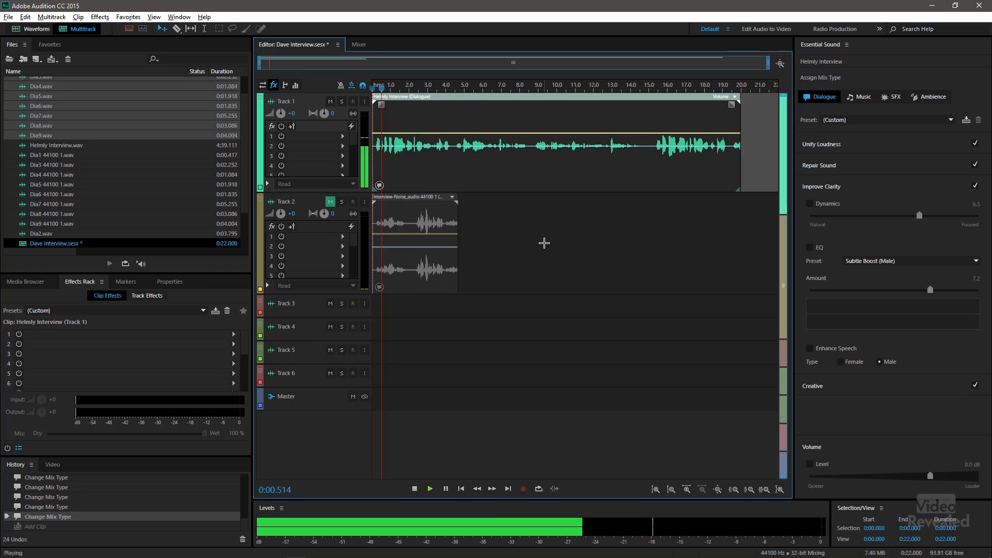
{"action": "key", "text": "space"}
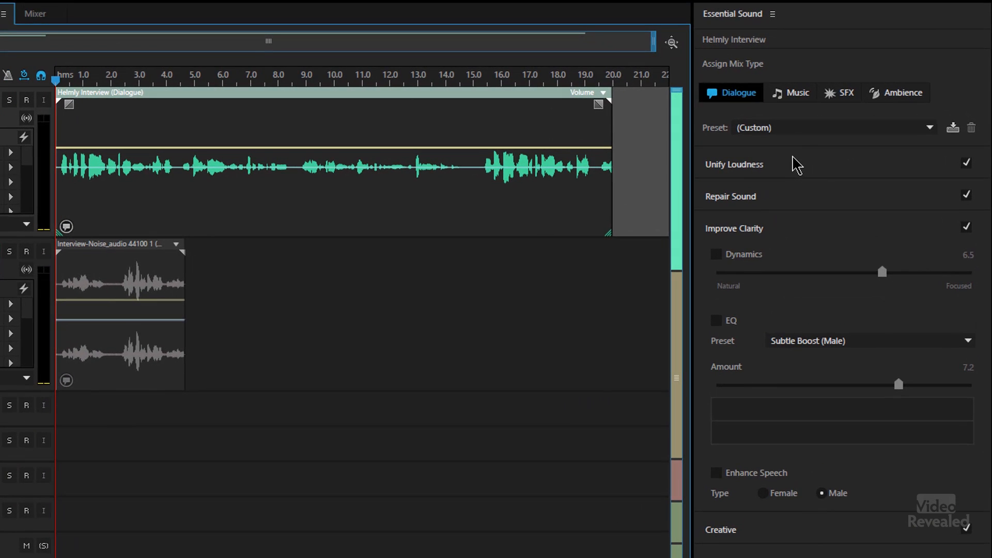
Apply the From the Telephone preset to the Track 1 dialogue clip and play it to audition the effect.
{"action": "left_click", "coordinate": [791, 127]}
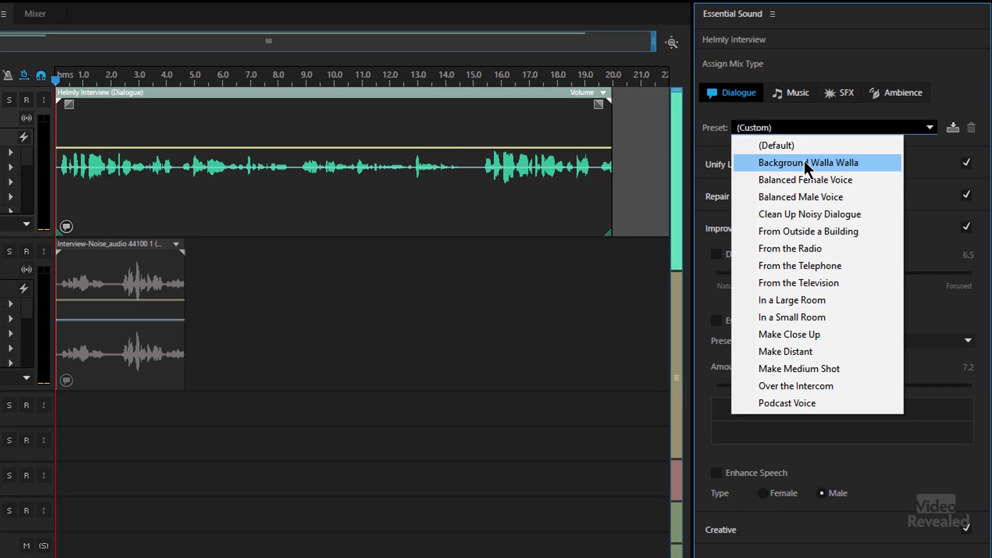
{"action": "left_click", "coordinate": [794, 263]}
{"action": "key", "text": "space"}
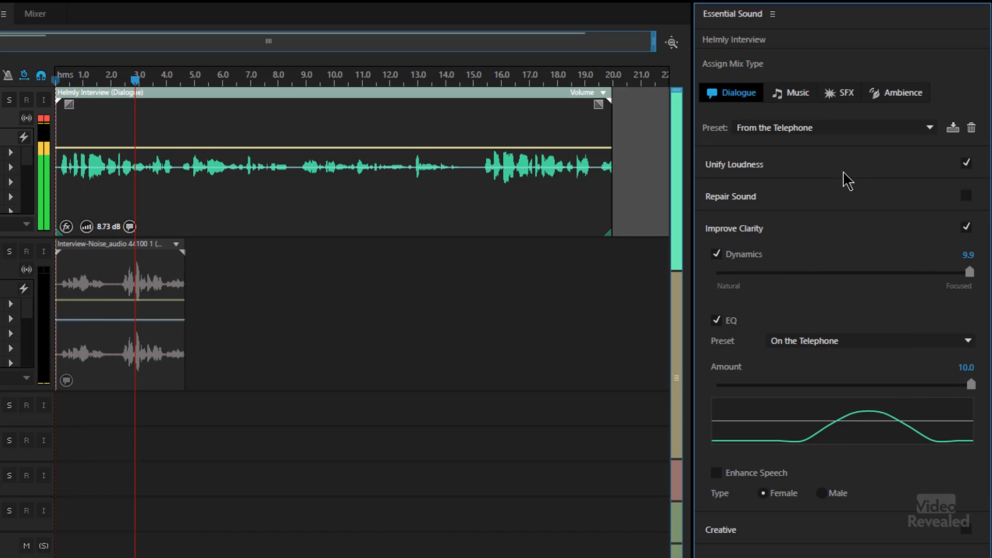
Return the Track 1 dialogue clip to the (Default) preset and show its Unify Loudness options.
{"action": "left_click", "coordinate": [823, 129]}
{"action": "left_click", "coordinate": [818, 146]}
{"action": "left_click", "coordinate": [808, 167]}
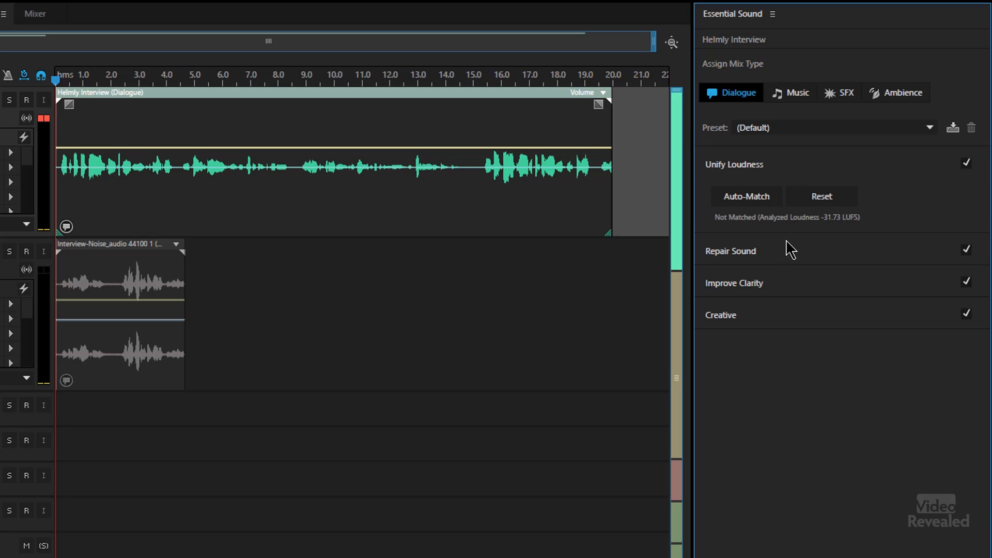
Enable Dynamics under Improve Clarity for the Track 1 clip at 6.3, and close the Dynamics Processing window after viewing its curve.
{"action": "left_click", "coordinate": [779, 285]}
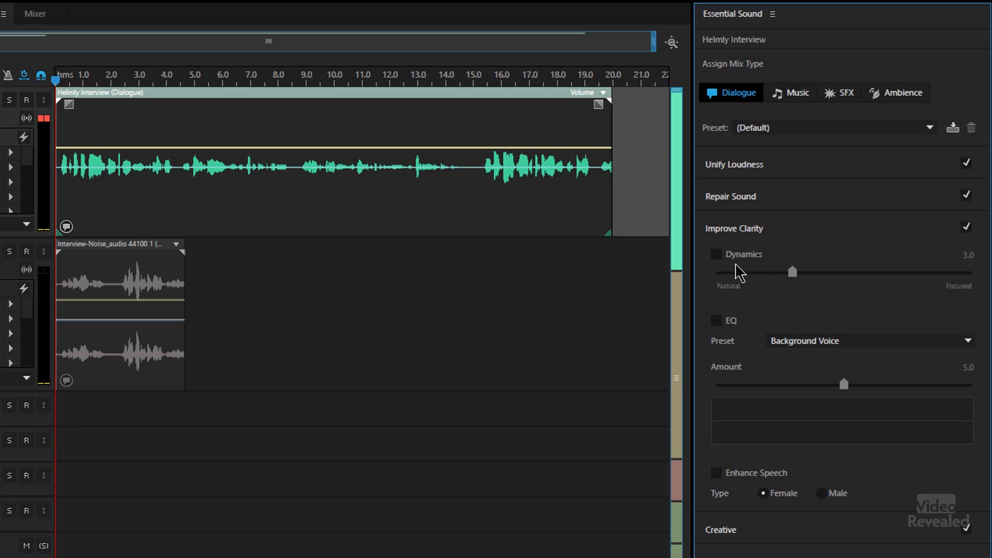
{"action": "left_click", "coordinate": [717, 254]}
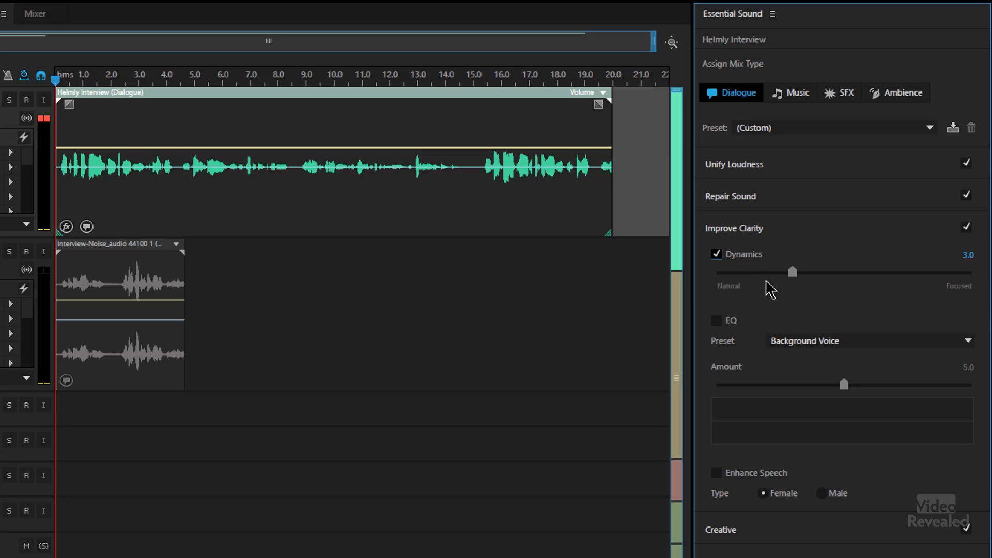
{"action": "left_click_drag", "start_coordinate": [792, 271], "coordinate": [850, 272]}
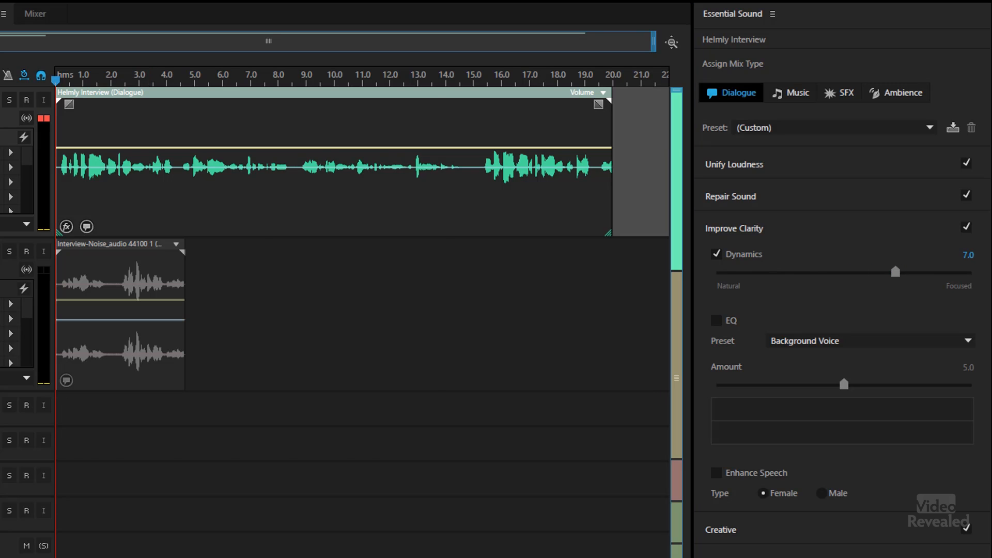
{"action": "left_click_drag", "start_coordinate": [888, 271], "coordinate": [886, 297]}
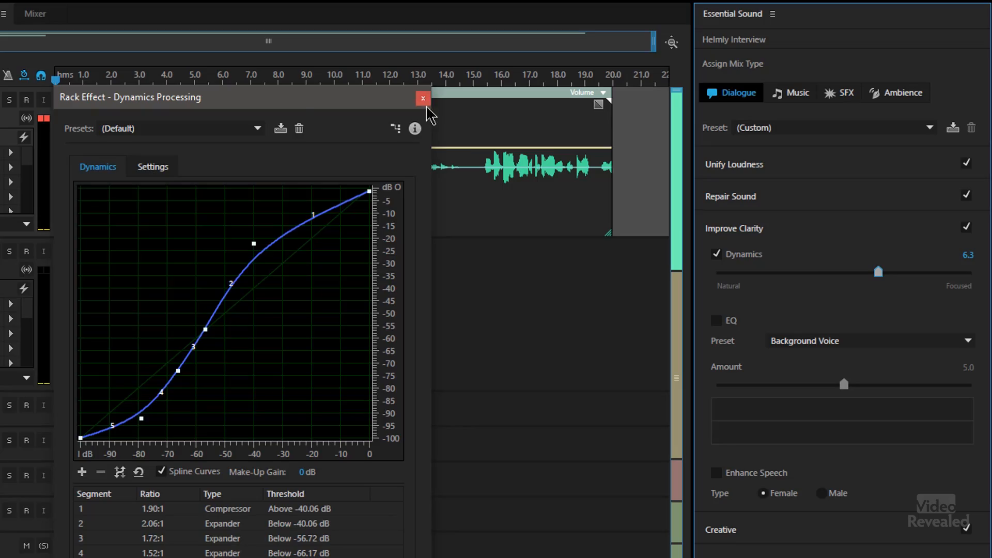
{"action": "left_click", "coordinate": [421, 98]}
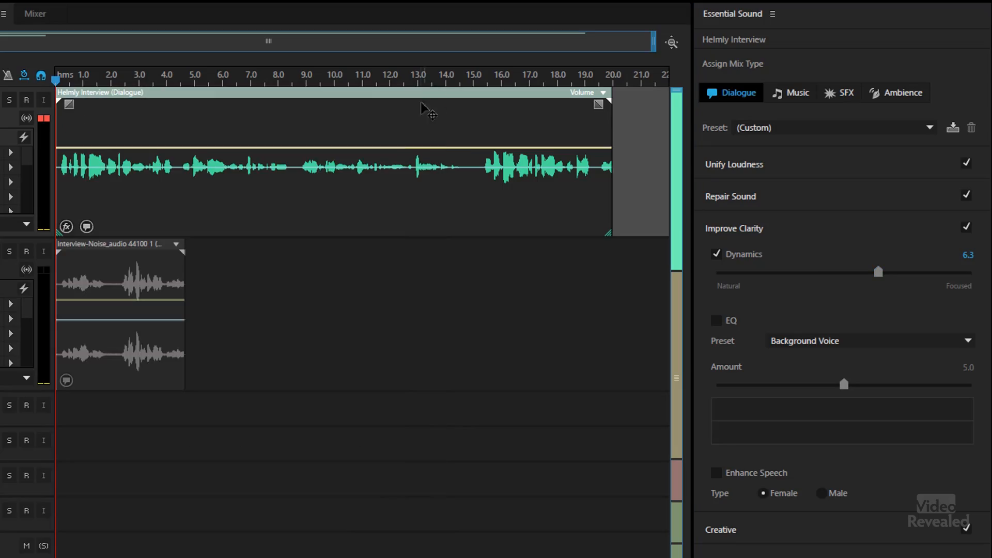
Enable EQ with the Subtle Boost (Male) preset and turn on Enhance Speech with the Male type for the Track 1 clip.
{"action": "left_click", "coordinate": [717, 321]}
{"action": "left_click", "coordinate": [877, 343]}
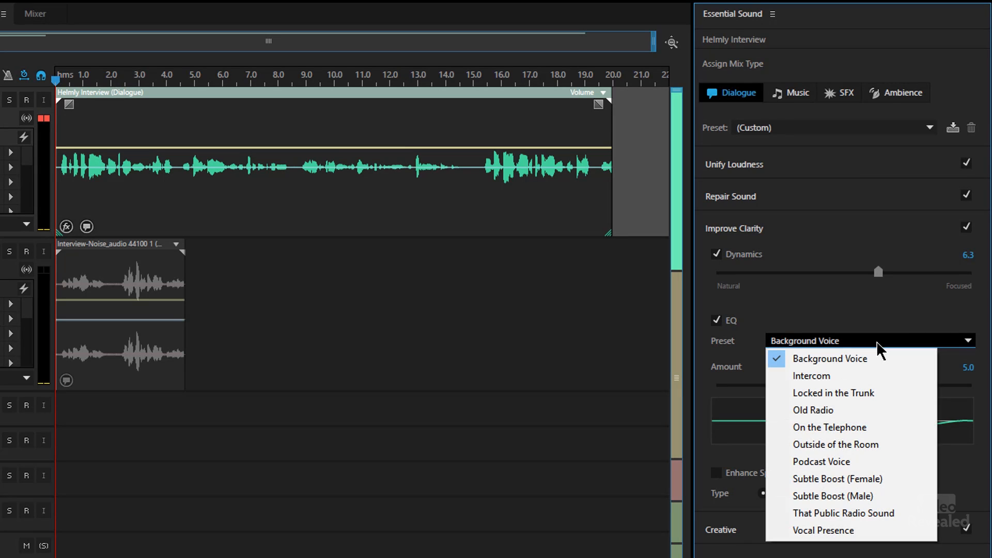
{"action": "left_click", "coordinate": [834, 496]}
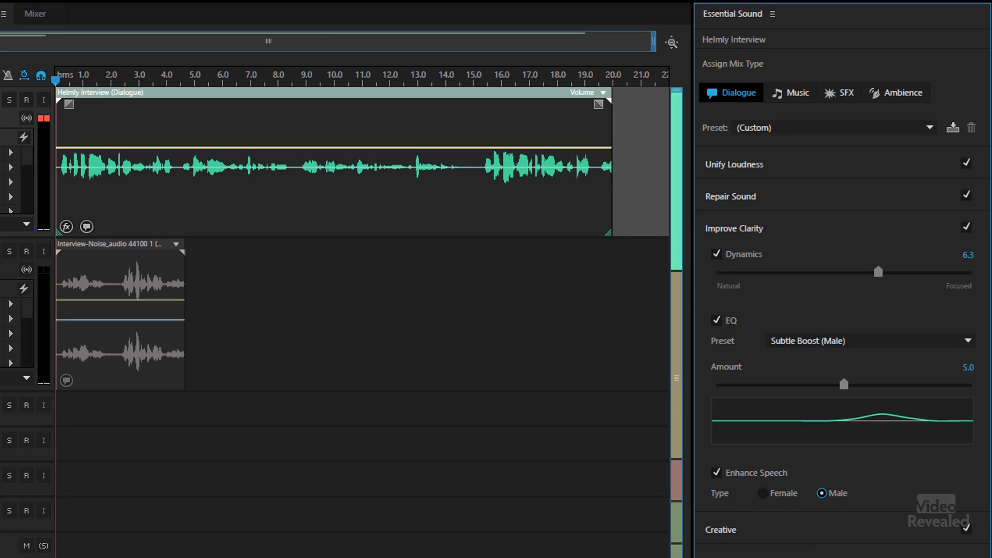
Enable the Track 1 clip's volume level at 2.5 dB and play the clip, toggling its effects rack off and on to compare.
{"action": "key", "text": "space"}
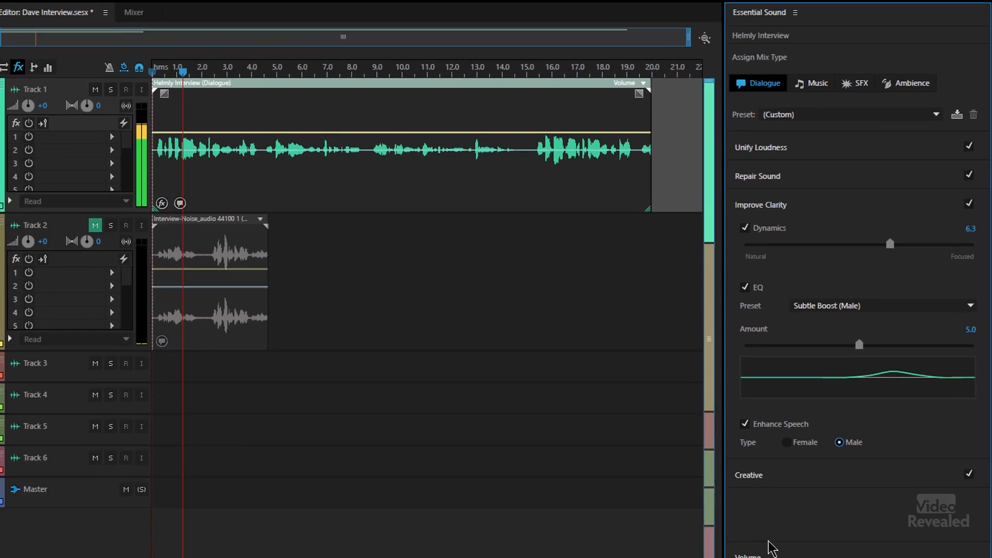
{"action": "key", "text": "space"}
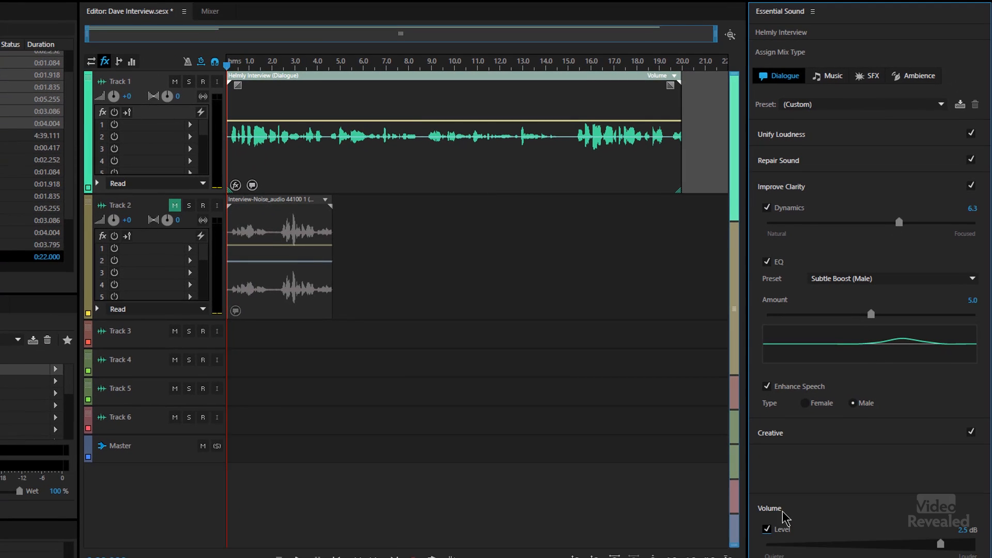
{"action": "key", "text": "space"}
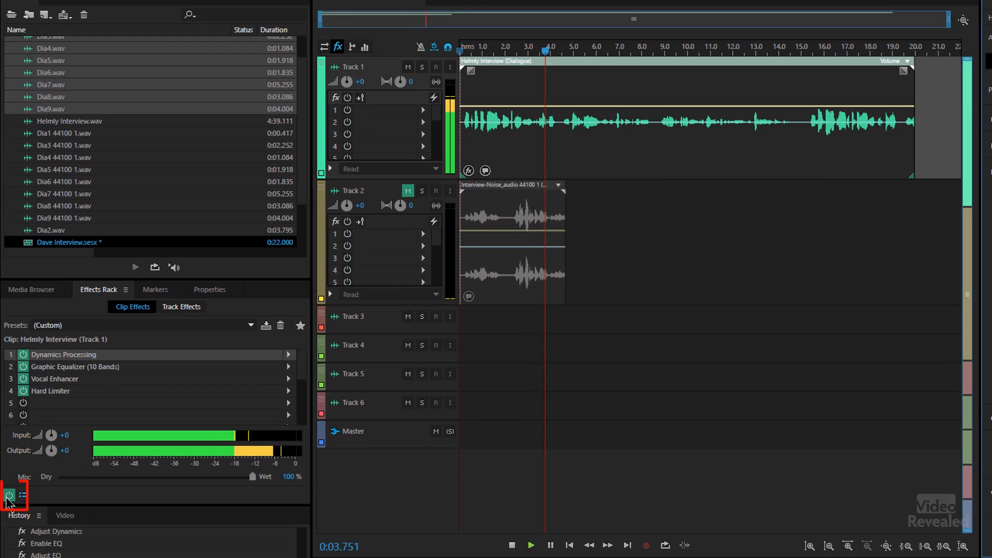
{"action": "left_click", "coordinate": [9, 496]}
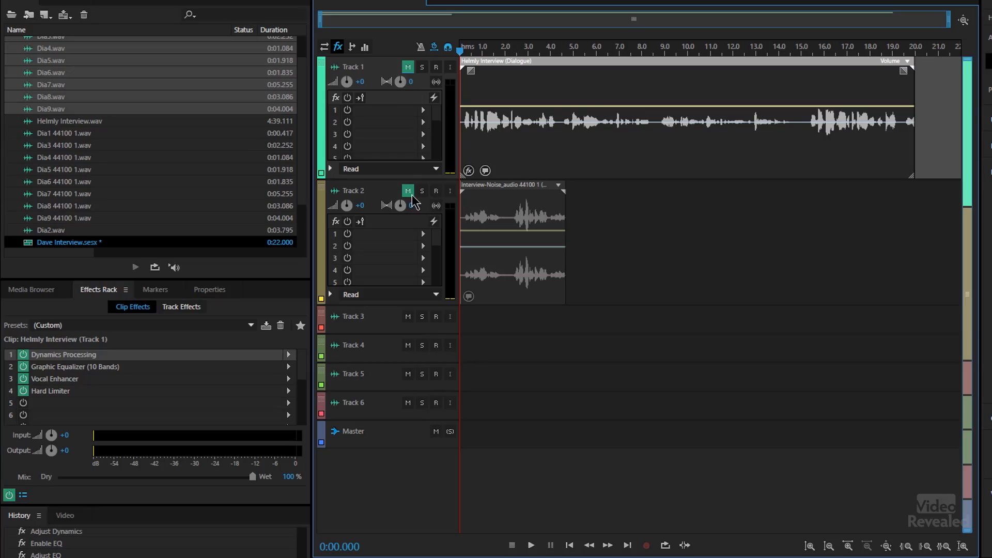
Mute Track 1, unmute Track 2 and play the noisy interview clip from the start of the session.
{"action": "left_click", "coordinate": [413, 203]}
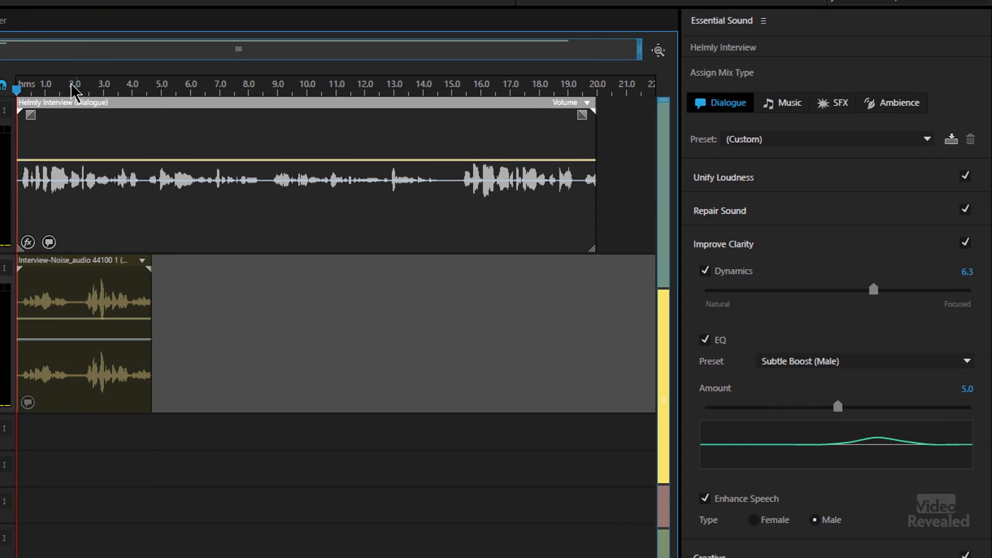
{"action": "left_click_drag", "start_coordinate": [24, 86], "coordinate": [2, 89]}
{"action": "key", "text": "space"}
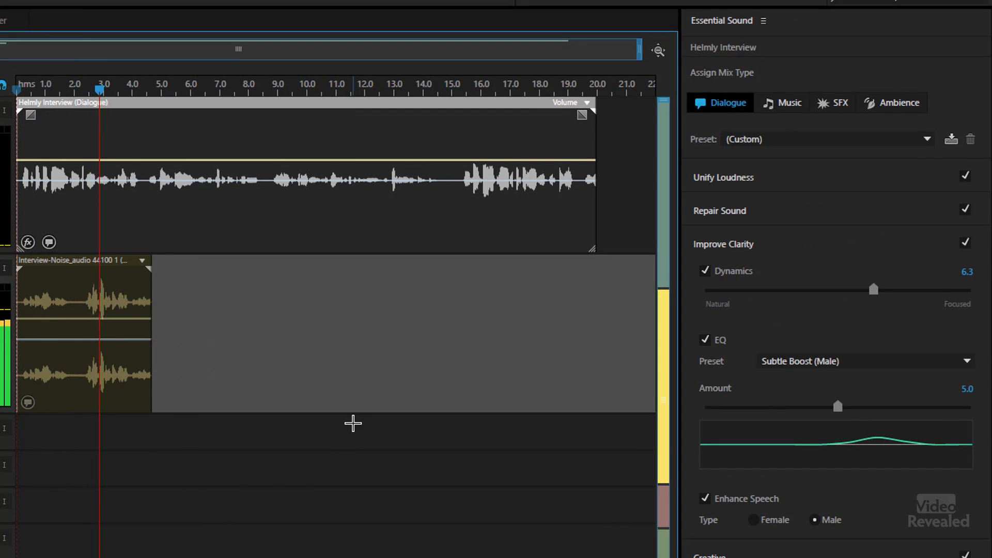
{"action": "key", "text": "space"}
Enable Reduce Noise at 5.0 under Repair Sound for the noisy interview clip on Track 2 and play it.
{"action": "left_click", "coordinate": [765, 248]}
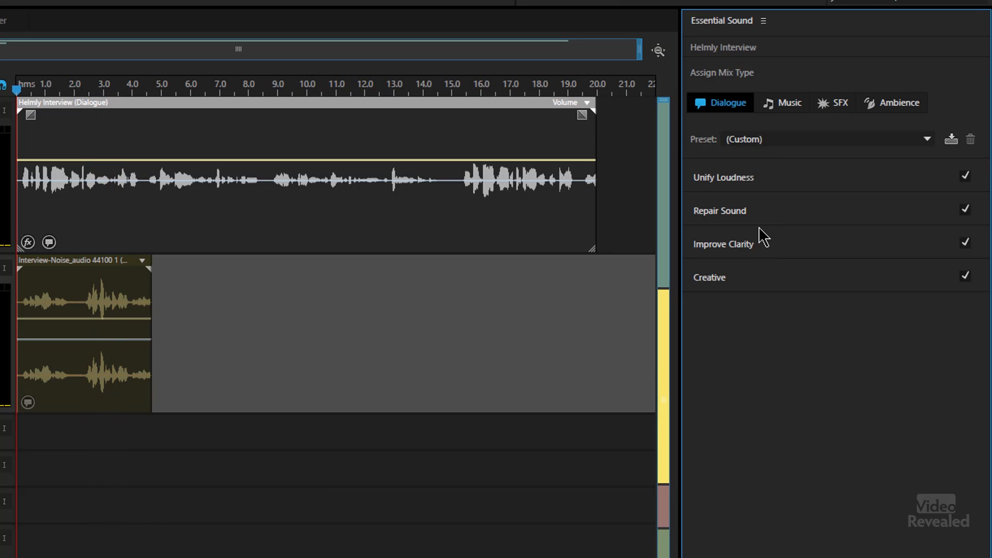
{"action": "left_click", "coordinate": [747, 216]}
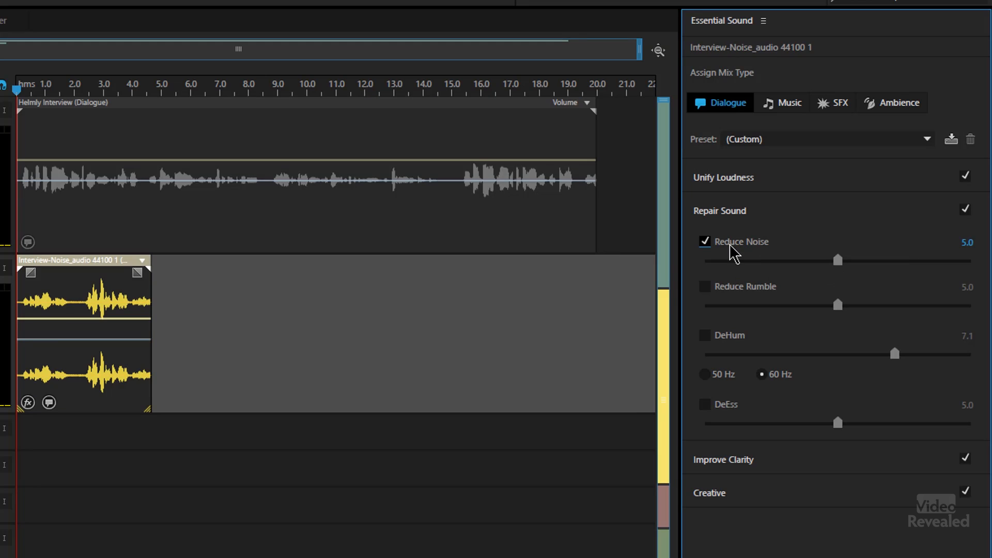
{"action": "key", "text": "space"}
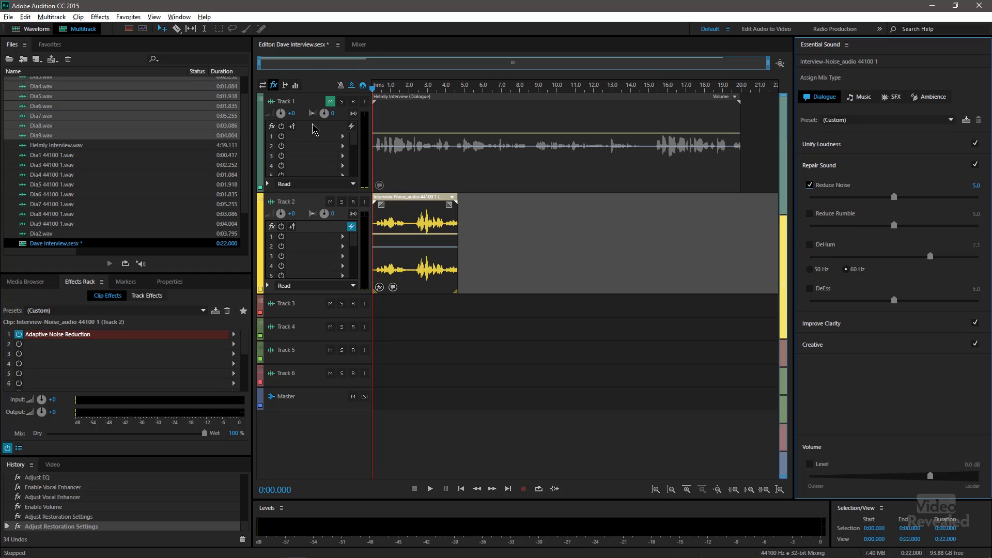
Switch to the Music.sesx session and assign the Music mix type to the Double Exposure-02 clip.
{"action": "left_click", "coordinate": [338, 46]}
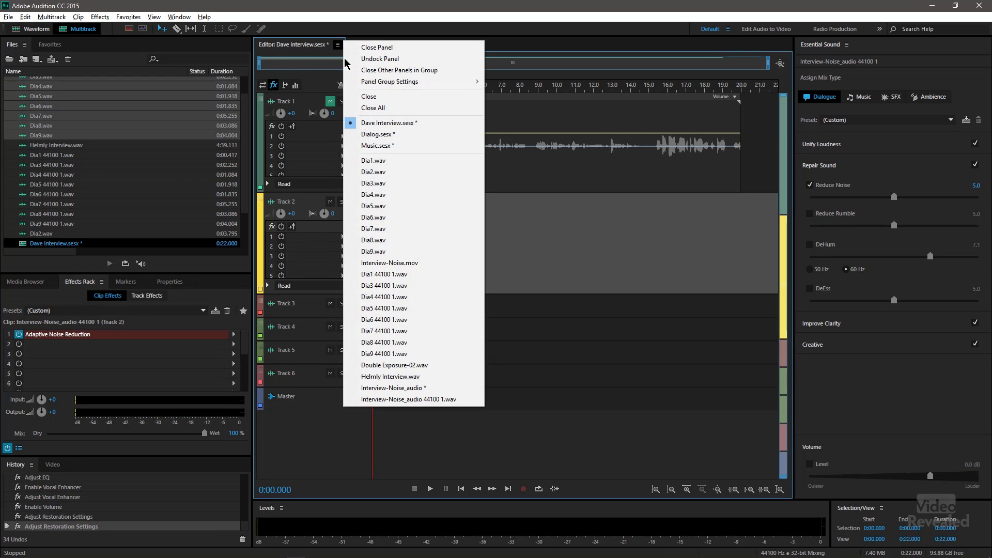
{"action": "left_click", "coordinate": [402, 149]}
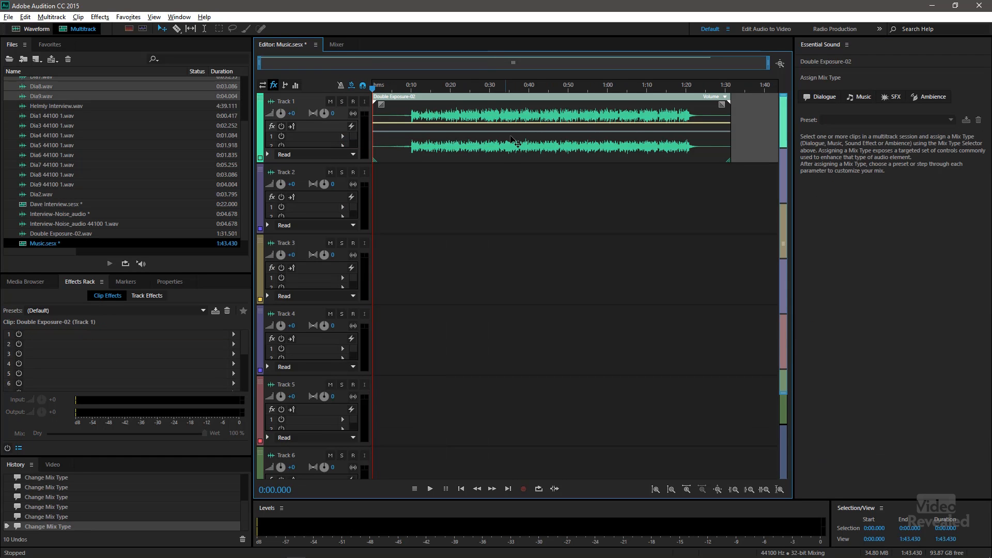
{"action": "left_click", "coordinate": [860, 98]}
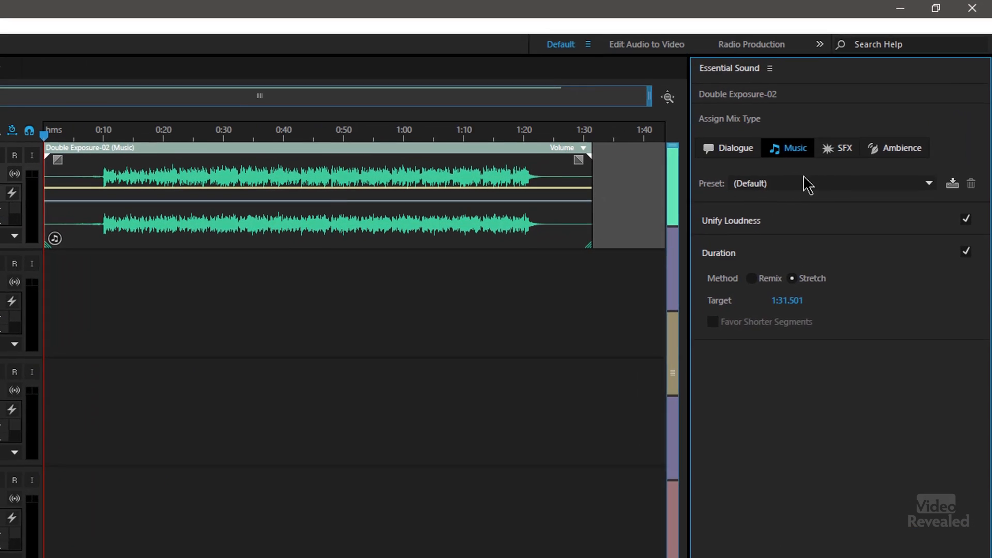
Apply the Remix to 30 Seconds preset to the Double Exposure-02 clip and play it across the remix transition.
{"action": "left_click", "coordinate": [825, 196]}
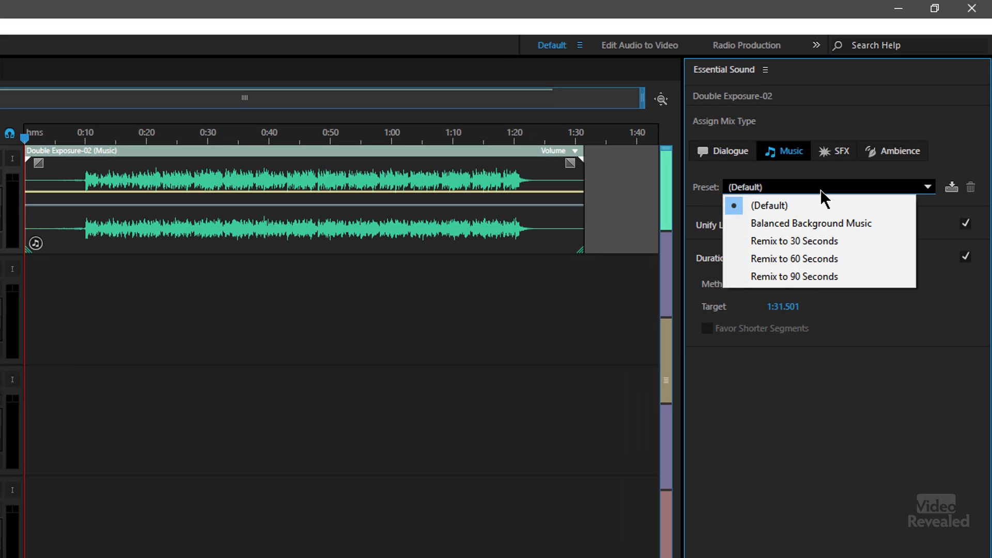
{"action": "left_click", "coordinate": [817, 241]}
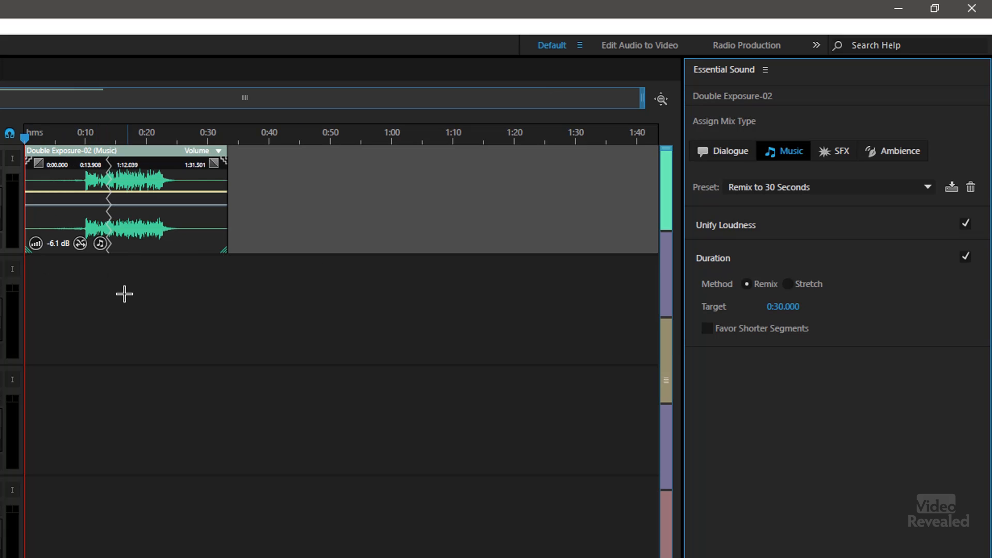
{"action": "key", "text": "space"}
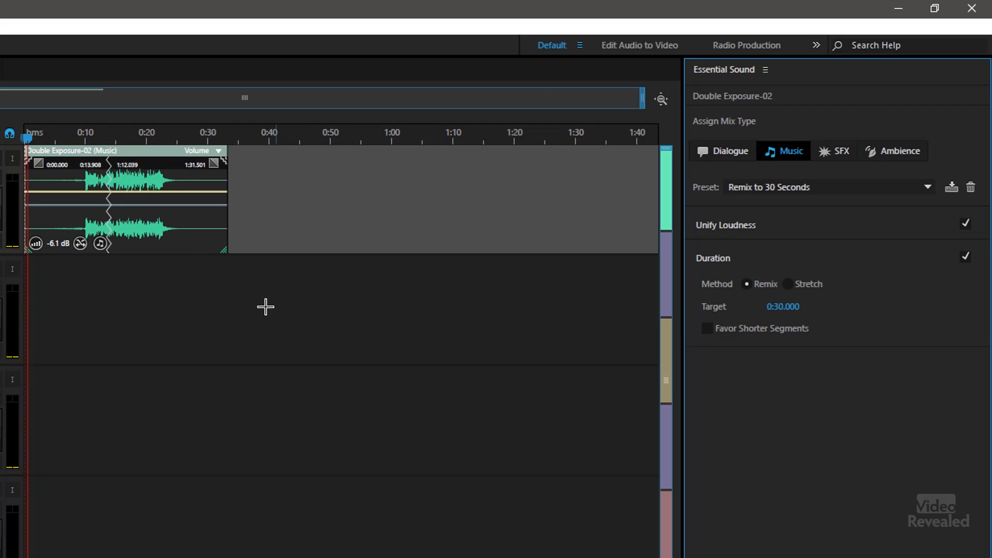
{"action": "left_click_drag", "start_coordinate": [82, 133], "coordinate": [75, 133]}
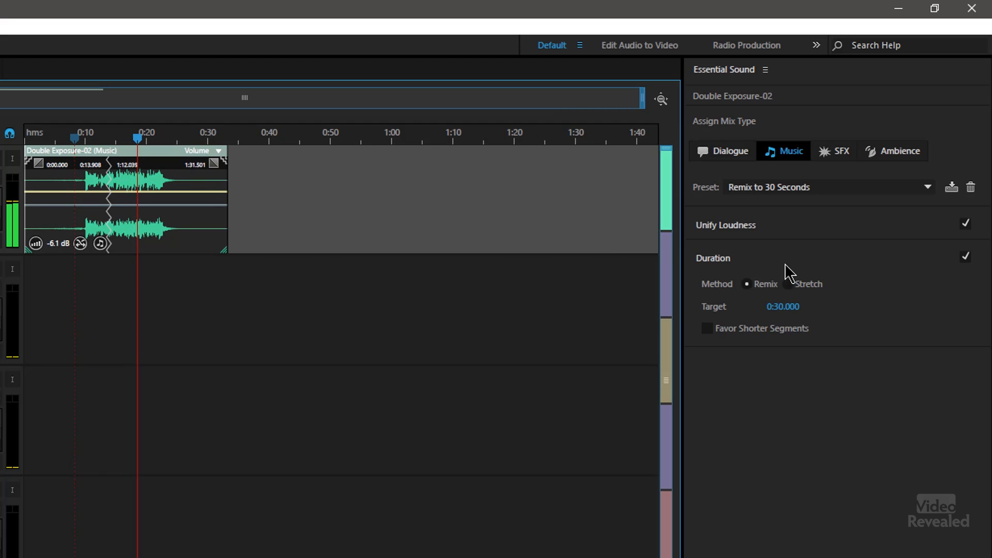
{"action": "key", "text": "space"}
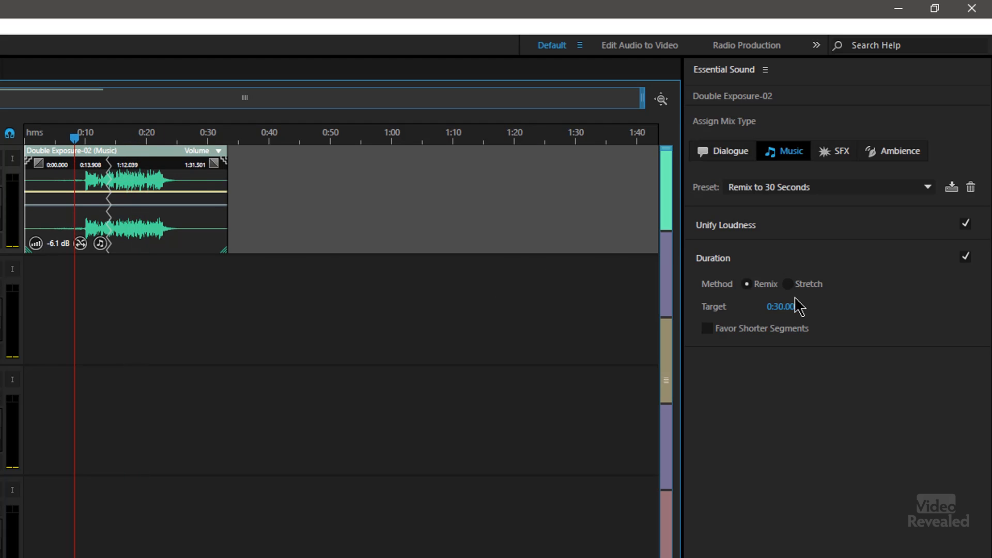
Set the target duration of the remixed Double Exposure-02 clip to 15 seconds.
{"action": "left_click", "coordinate": [786, 310]}
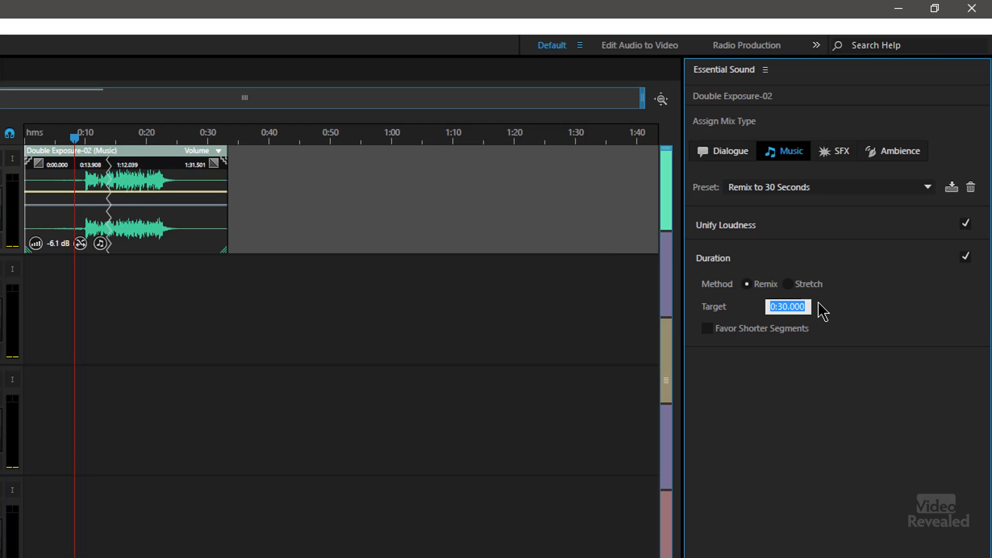
{"action": "type", "text": "15."}
{"action": "key", "text": "Return"}
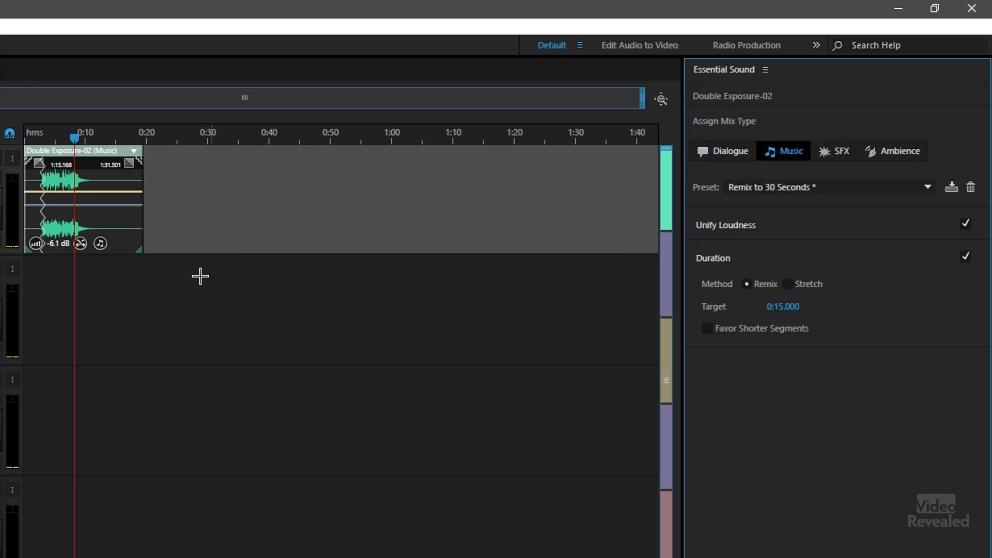
Fit the whole clip in the timeline and play the shortened Double Exposure-02 remix across its transition.
{"action": "key", "text": "backslash"}
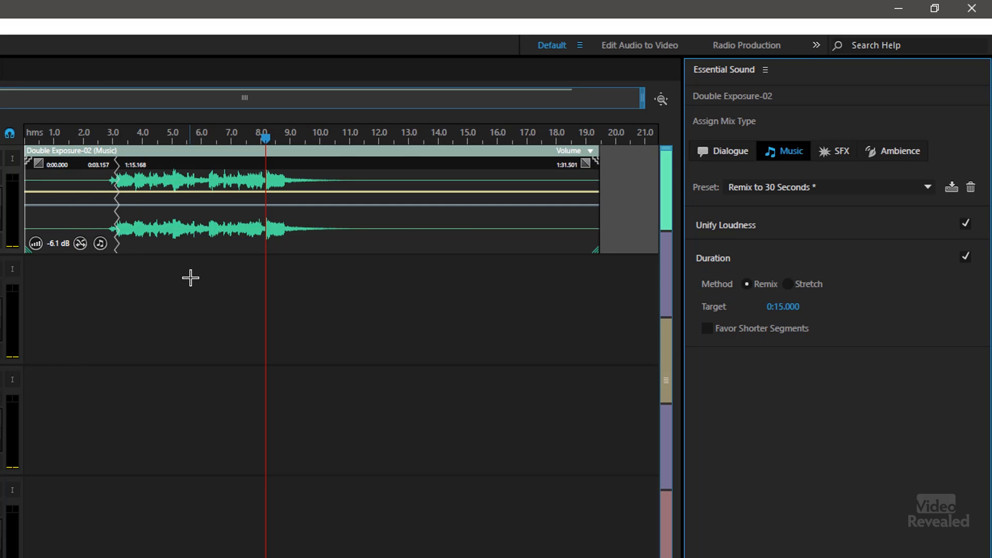
{"action": "left_click", "coordinate": [103, 135]}
{"action": "key", "text": "space"}
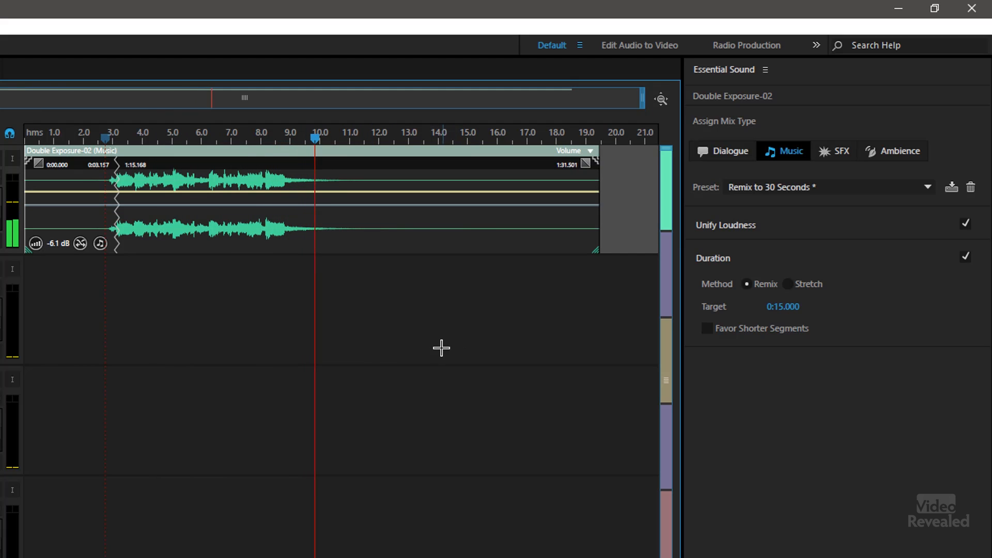
{"action": "key", "text": "space"}
Assign the SFX mix type to the Double Exposure-02 clip and switch to the interview session, cueing playback near 1 second.
{"action": "left_click", "coordinate": [836, 151]}
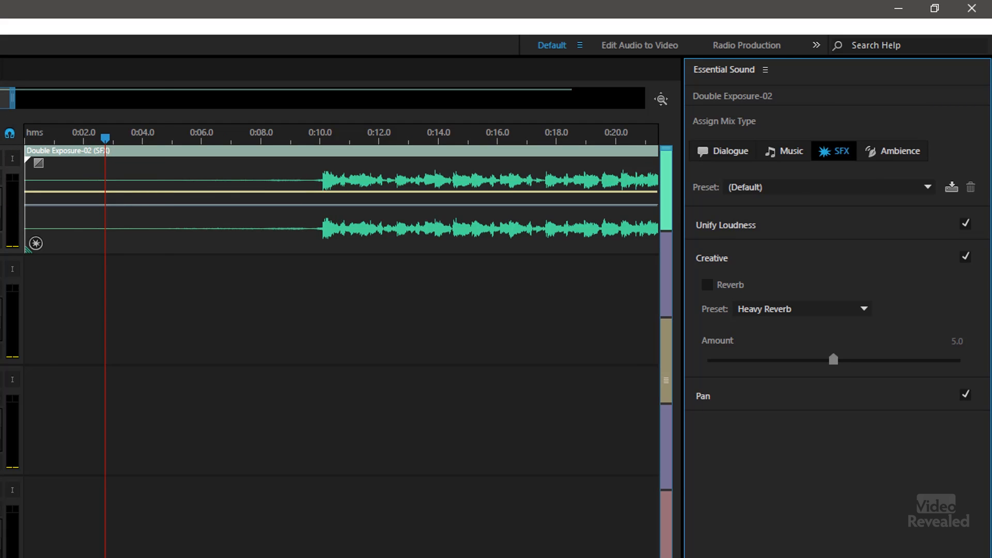
{"action": "left_click", "coordinate": [37, 193]}
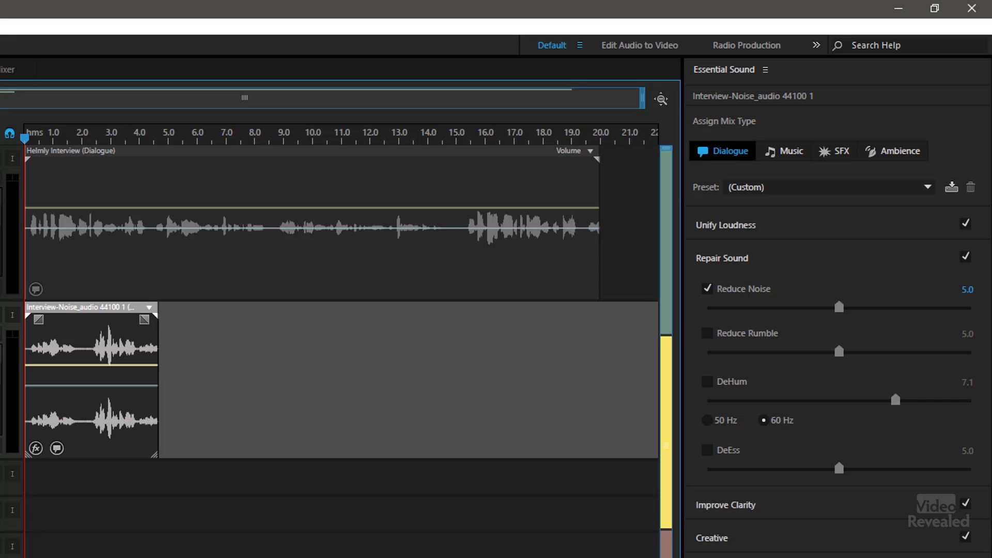
{"action": "left_click", "coordinate": [51, 136]}
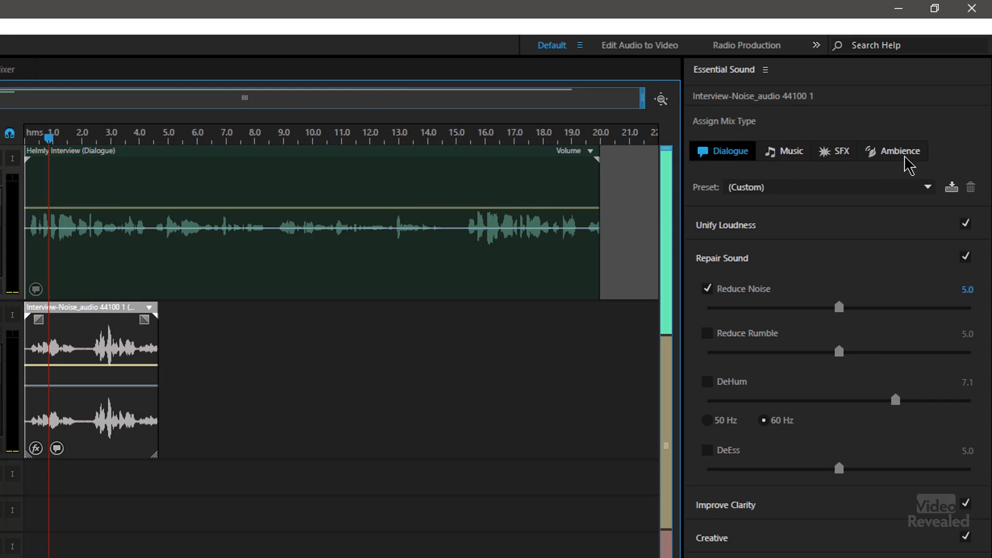
Assign the SFX mix type with the In a Large Room preset to the interview clips and play the Track 1 clip.
{"action": "left_click", "coordinate": [838, 159]}
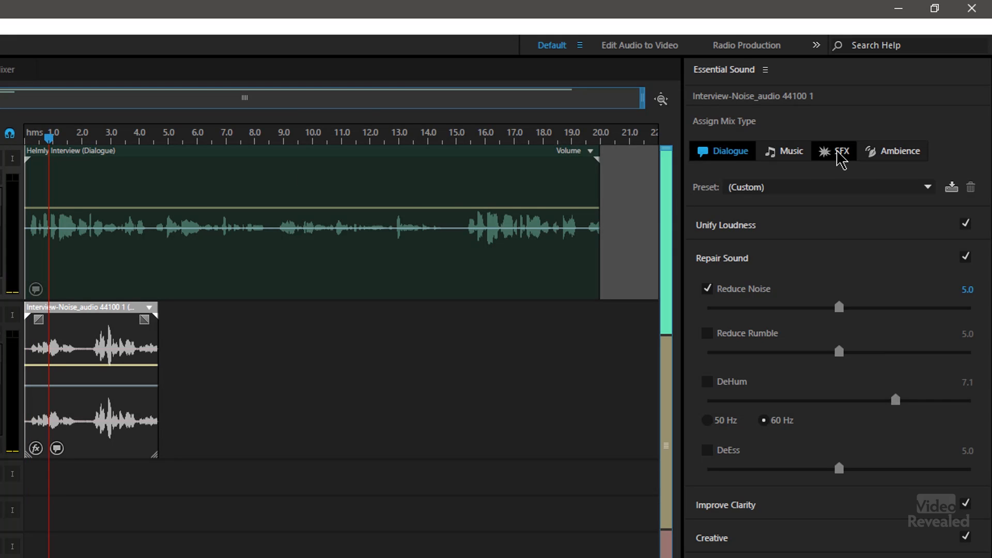
{"action": "left_click", "coordinate": [832, 181]}
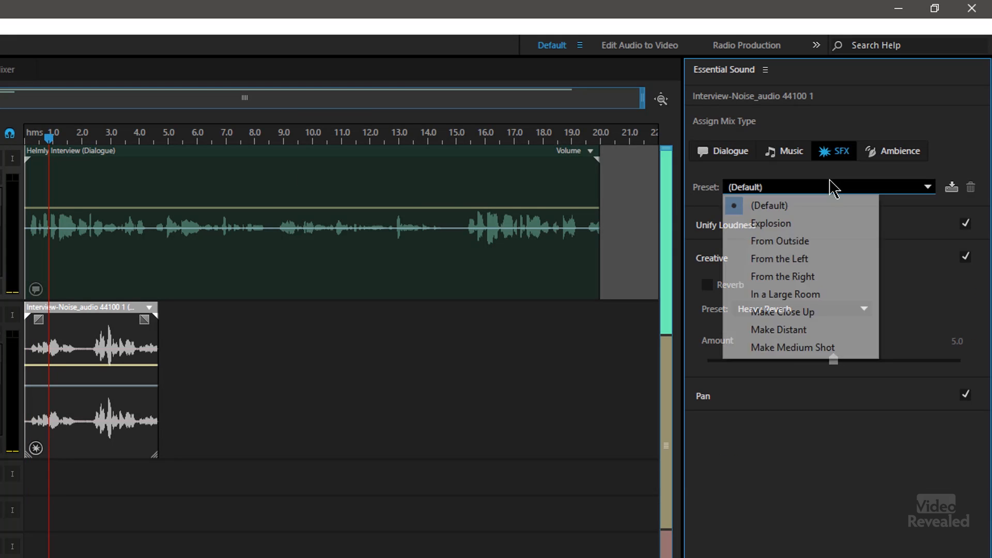
{"action": "left_click", "coordinate": [830, 294]}
{"action": "key", "text": "space"}
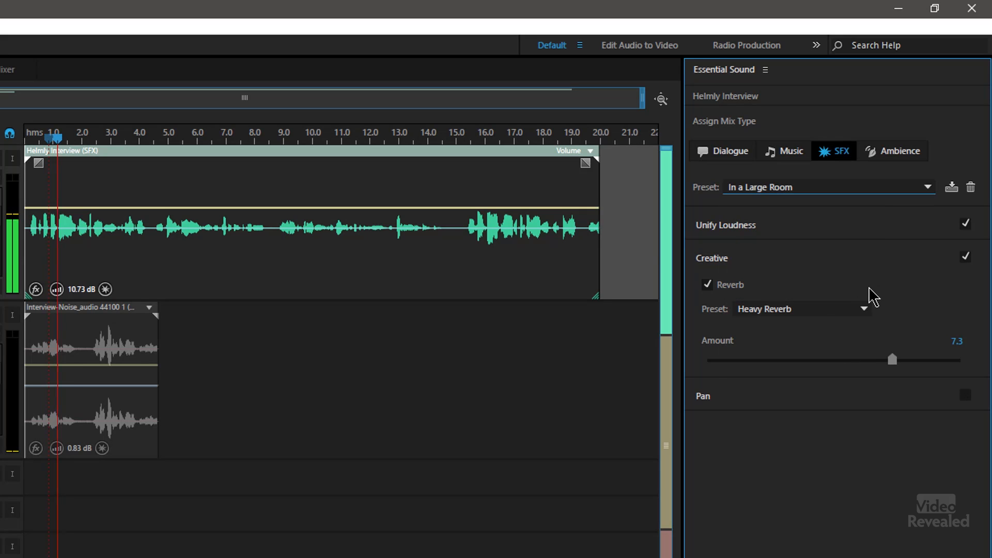
{"action": "key", "text": "space"}
Apply the Make Close Up preset to the Track 1 interview clip, play it, and enable its Creative section.
{"action": "left_click", "coordinate": [821, 188]}
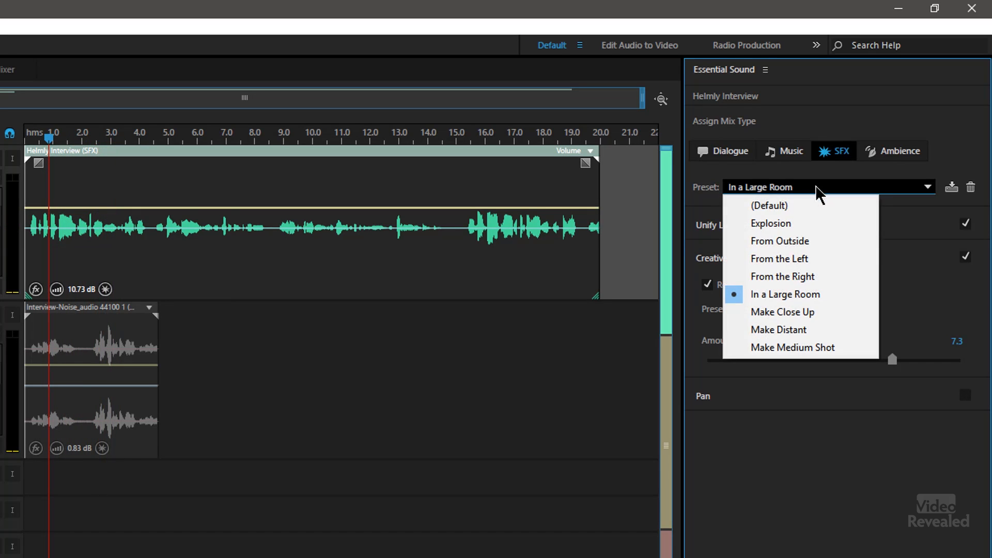
{"action": "left_click", "coordinate": [824, 313]}
{"action": "key", "text": "space"}
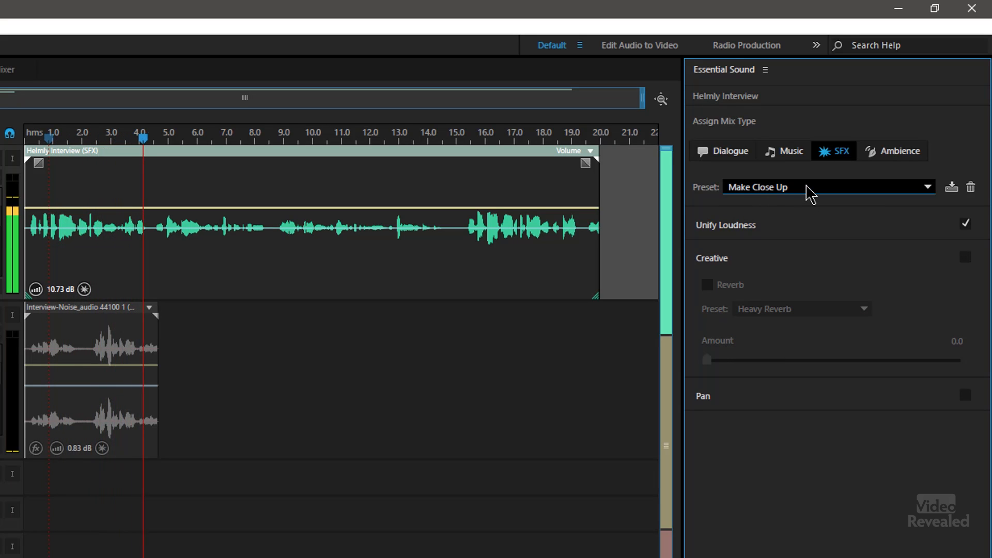
{"action": "key", "text": "space"}
{"action": "left_click", "coordinate": [769, 267]}
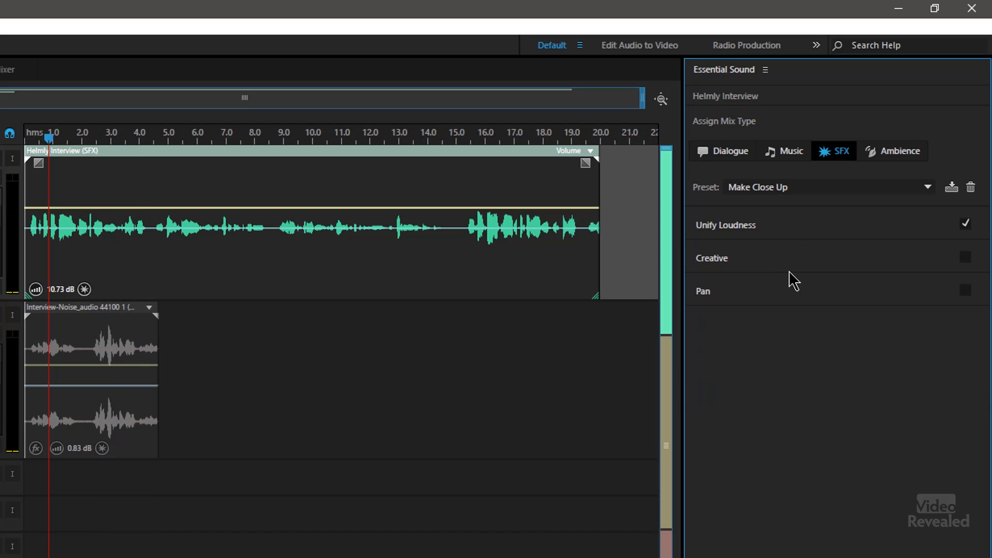
{"action": "left_click", "coordinate": [764, 264]}
{"action": "left_click", "coordinate": [964, 257]}
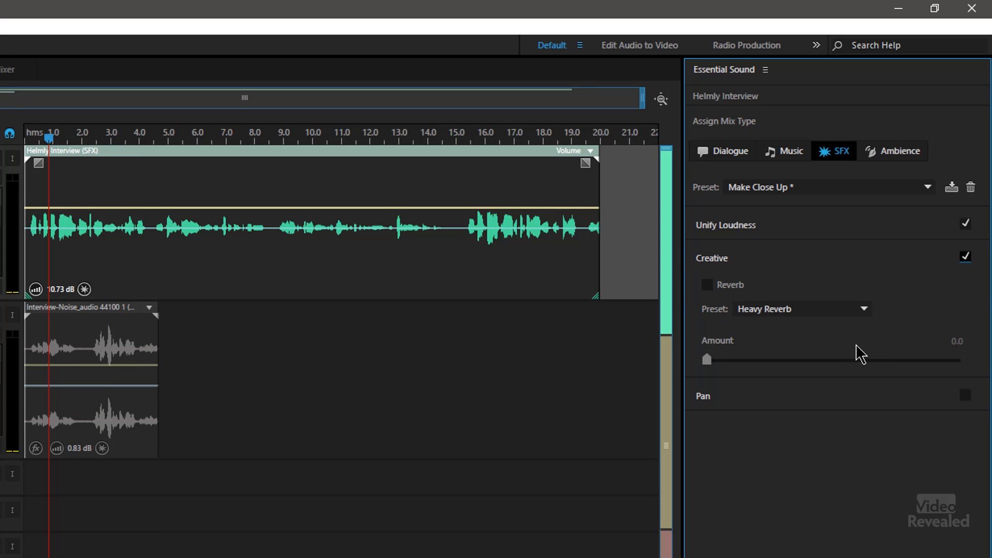
Enable Pan for the Track 1 interview clip and shift its position during playback from -5.0 to -0.6.
{"action": "left_click", "coordinate": [768, 395]}
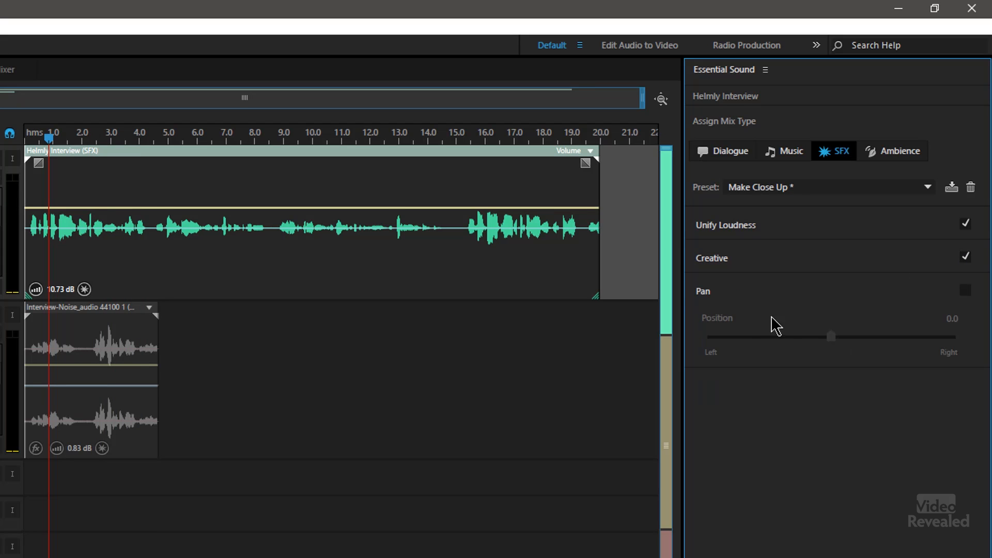
{"action": "left_click", "coordinate": [966, 290]}
{"action": "left_click_drag", "start_coordinate": [831, 336], "coordinate": [682, 336]}
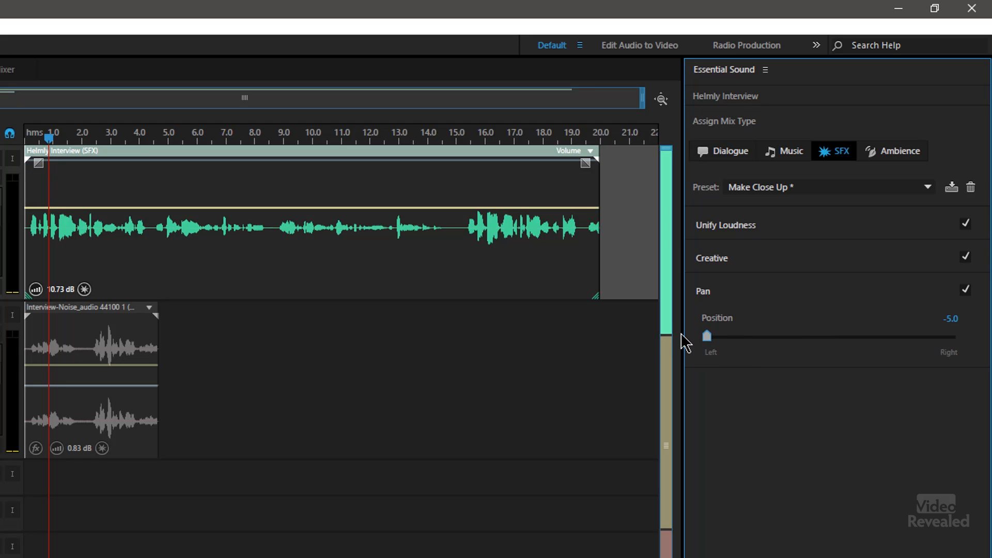
{"action": "key", "text": "space"}
{"action": "left_click_drag", "start_coordinate": [707, 336], "coordinate": [818, 336]}
{"action": "key", "text": "space"}
Assign the Ambience mix type to the Track 1 interview clip and look through the Ambience presets.
{"action": "left_click", "coordinate": [899, 157]}
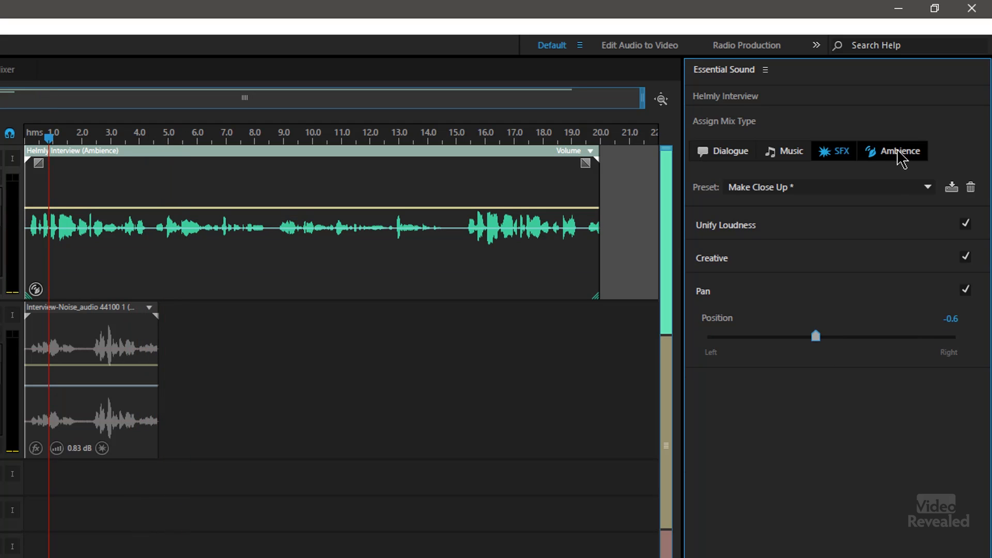
{"action": "left_click", "coordinate": [815, 188]}
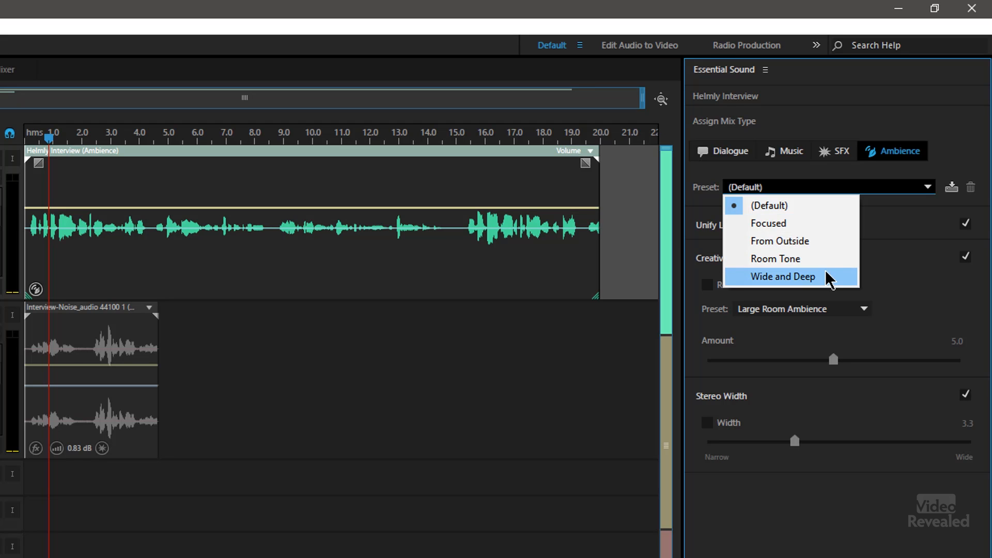
{"action": "left_click", "coordinate": [846, 497]}
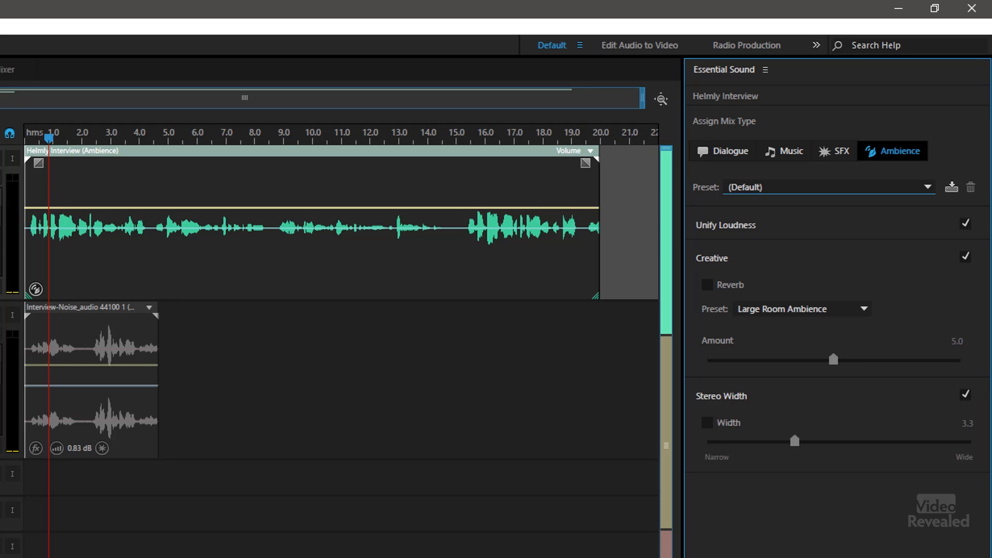
Switch to the Music.sesx session and assign the Ambience mix type to the Double Exposure-02 clip, with the playhead near 0:30.
{"action": "left_click", "coordinate": [1, 70]}
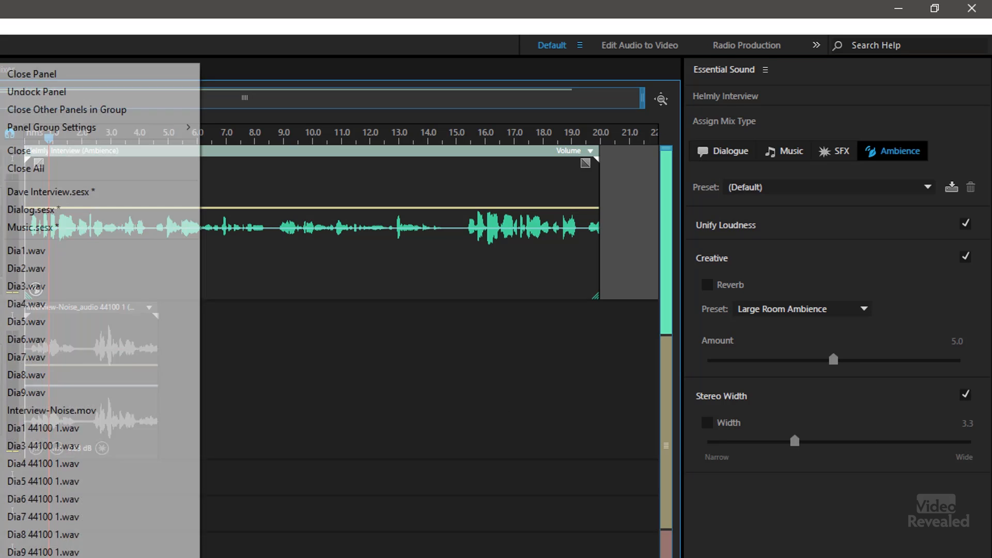
{"action": "left_click", "coordinate": [84, 227]}
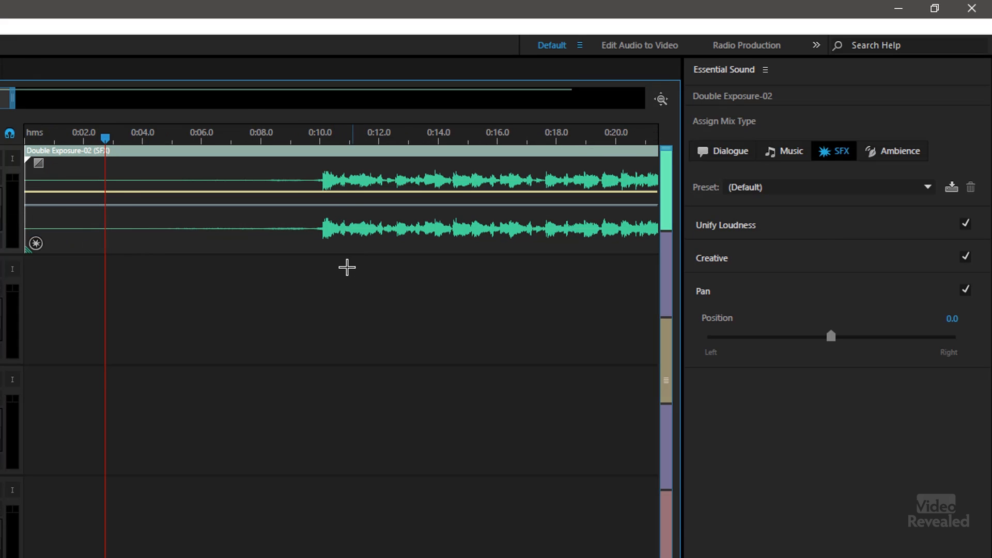
{"action": "key", "text": "backslash"}
{"action": "left_click", "coordinate": [211, 136]}
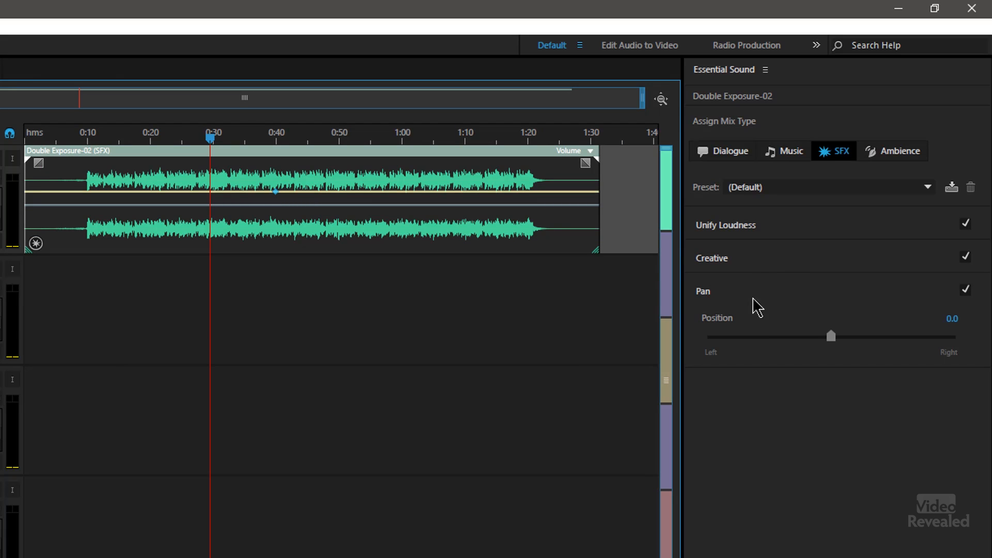
{"action": "left_click", "coordinate": [894, 153]}
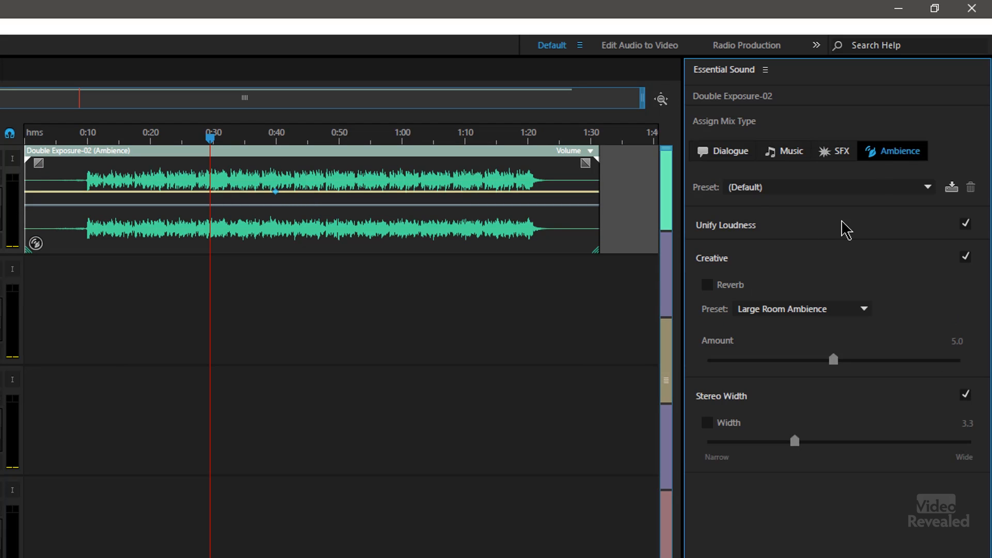
Enable Width under Stereo Width for the Double Exposure-02 clip and raise it to 10.0 while playing.
{"action": "left_click", "coordinate": [707, 424]}
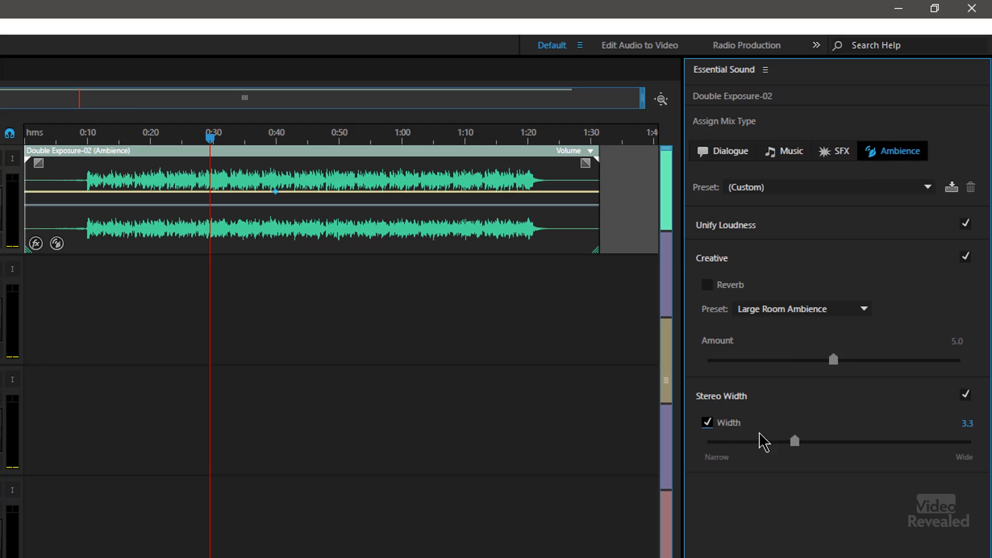
{"action": "key", "text": "space"}
{"action": "left_click_drag", "start_coordinate": [794, 442], "coordinate": [988, 458]}
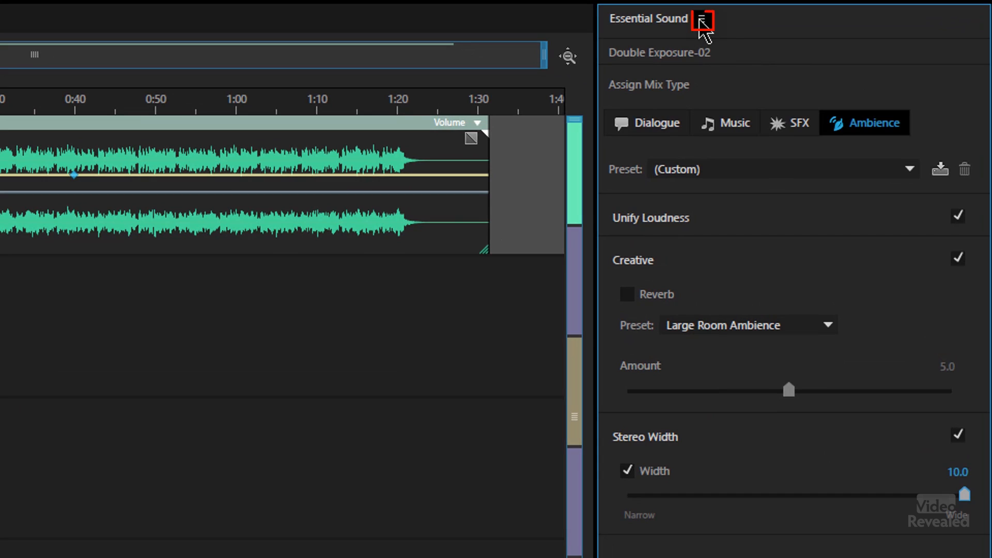
Show the Master Template View for the Dialogue mix type and examine its Unify Loudness and Repair Sound settings.
{"action": "left_click", "coordinate": [701, 22]}
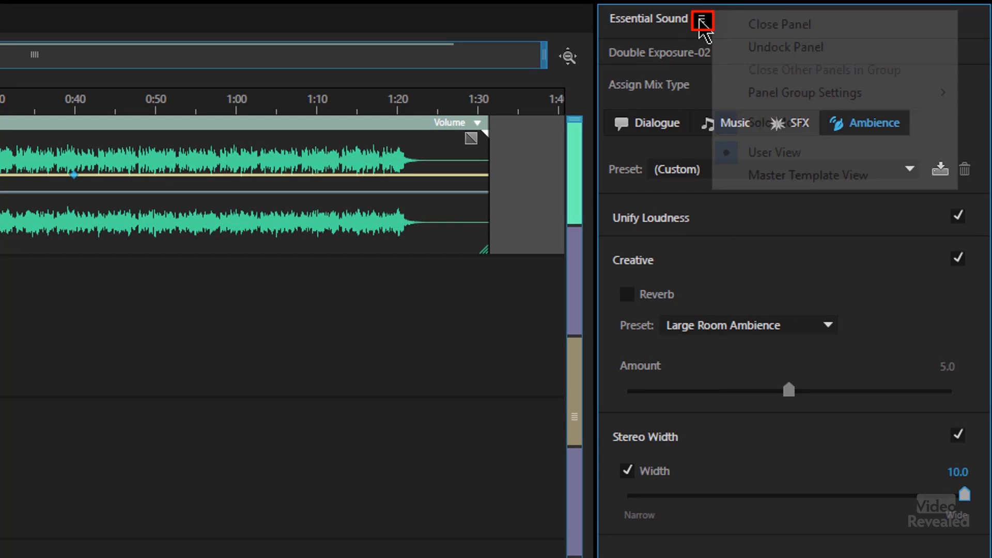
{"action": "left_click", "coordinate": [763, 184]}
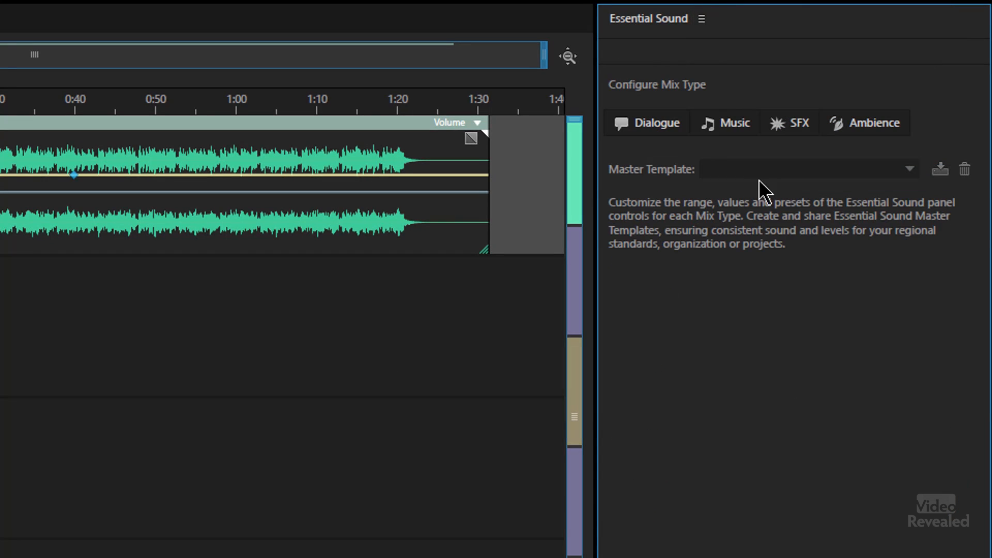
{"action": "left_click", "coordinate": [672, 129]}
{"action": "left_click", "coordinate": [728, 220]}
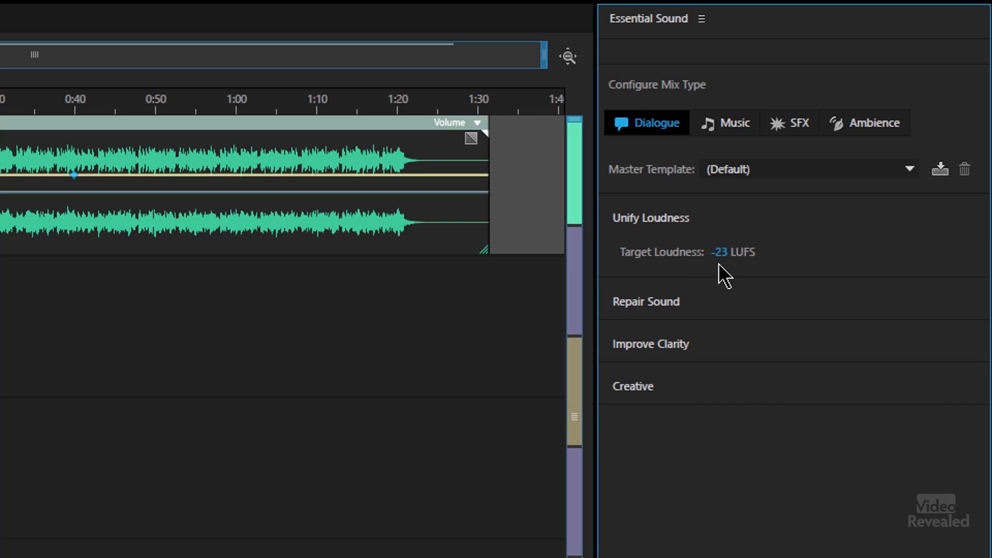
{"action": "left_click", "coordinate": [706, 291]}
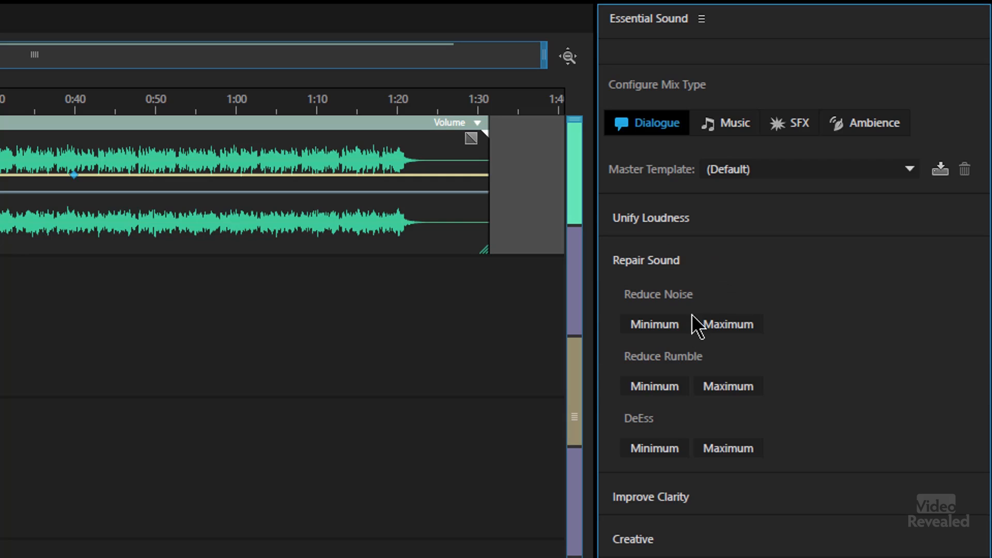
Examine the Adaptive Noise Reduction settings behind the Reduce Noise minimum and close them without changes.
{"action": "left_click", "coordinate": [663, 329]}
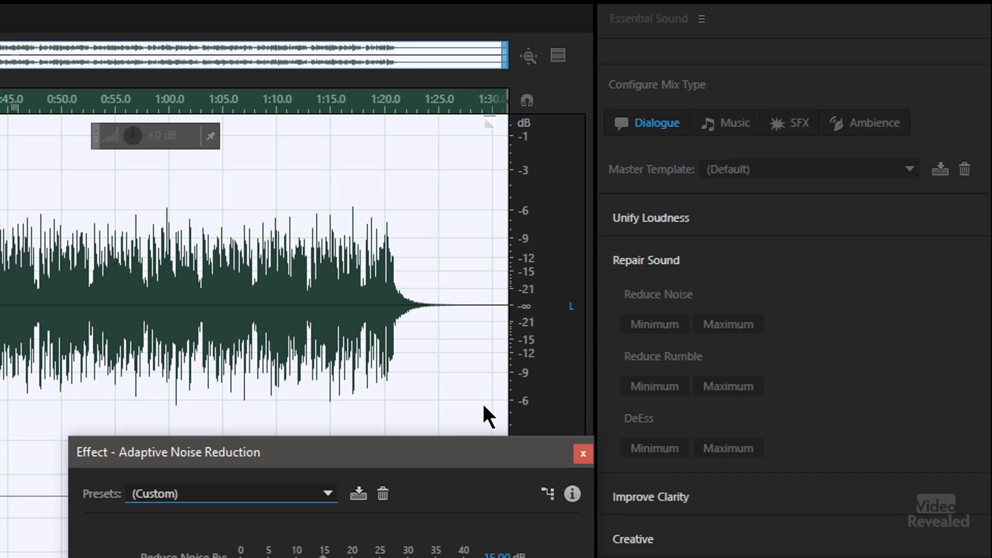
{"action": "left_click_drag", "start_coordinate": [453, 446], "coordinate": [314, 292]}
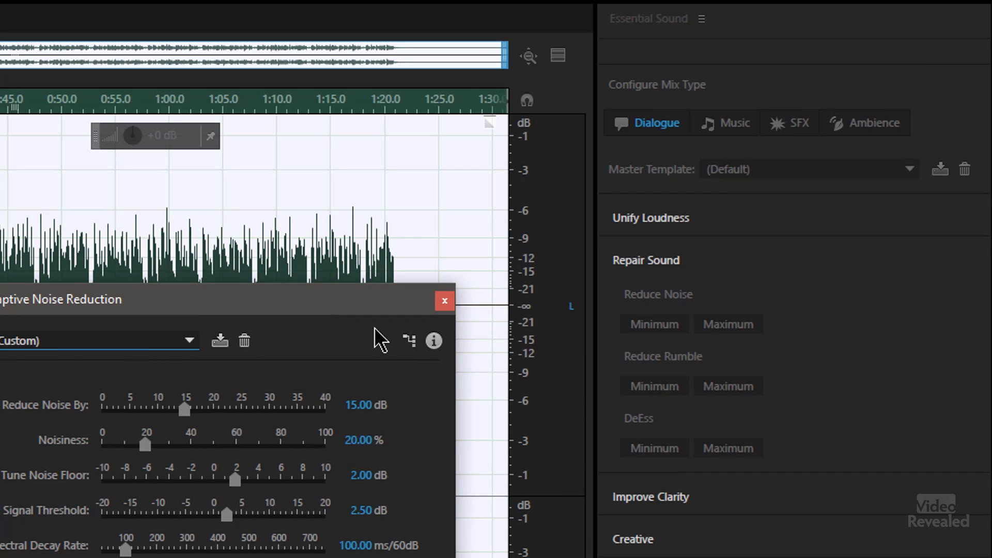
{"action": "left_click", "coordinate": [442, 304]}
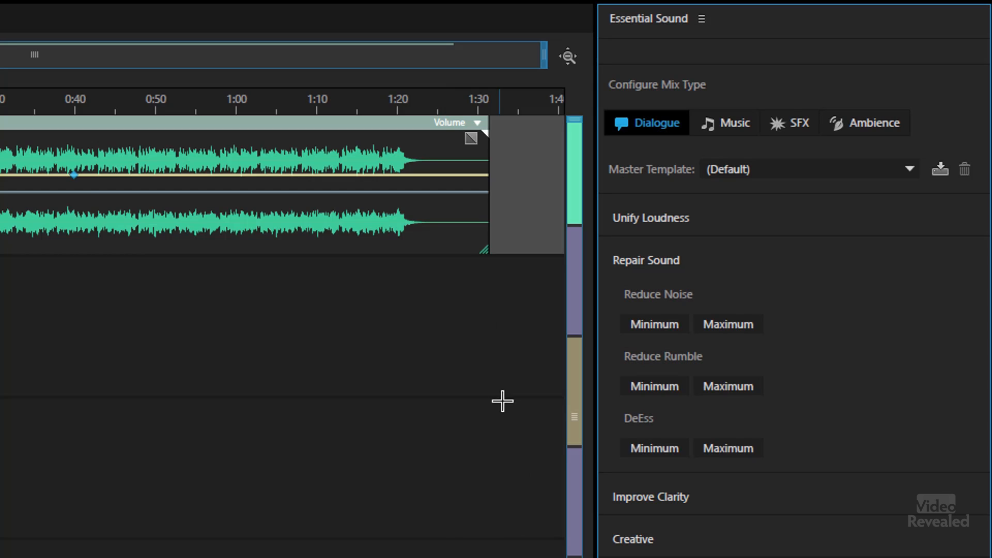
Add a Dialogue EQ preset under Improve Clarity, adjusting the 500 Hz band of the Simple High Lift curve, and save it as Preset 1.
{"action": "left_click", "coordinate": [696, 266]}
{"action": "left_click", "coordinate": [693, 302]}
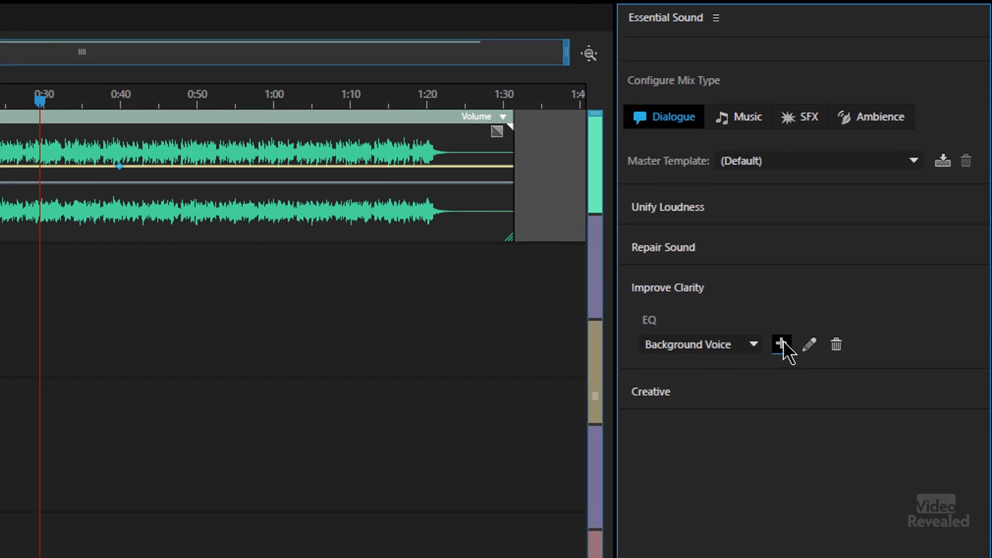
{"action": "left_click", "coordinate": [782, 344]}
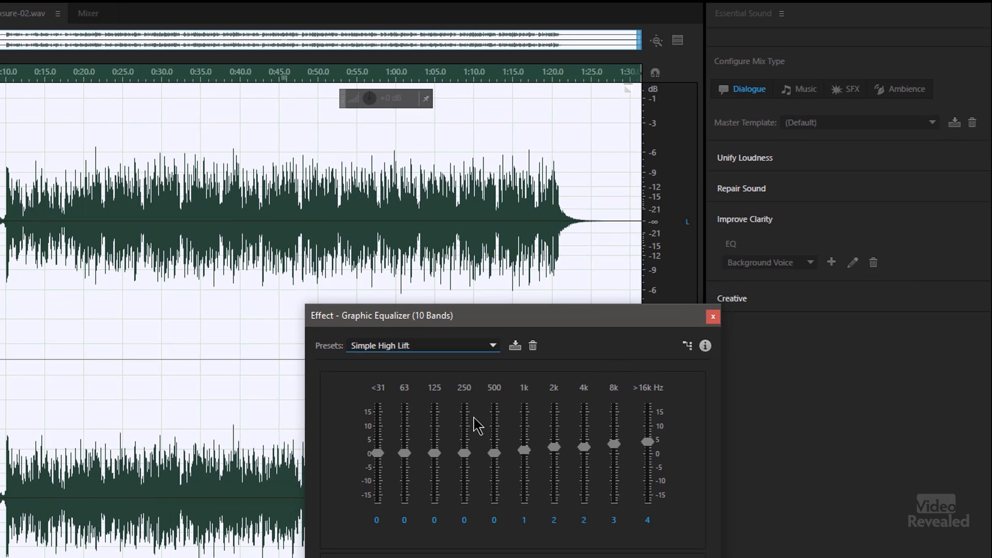
{"action": "left_click_drag", "start_coordinate": [494, 452], "coordinate": [524, 429]}
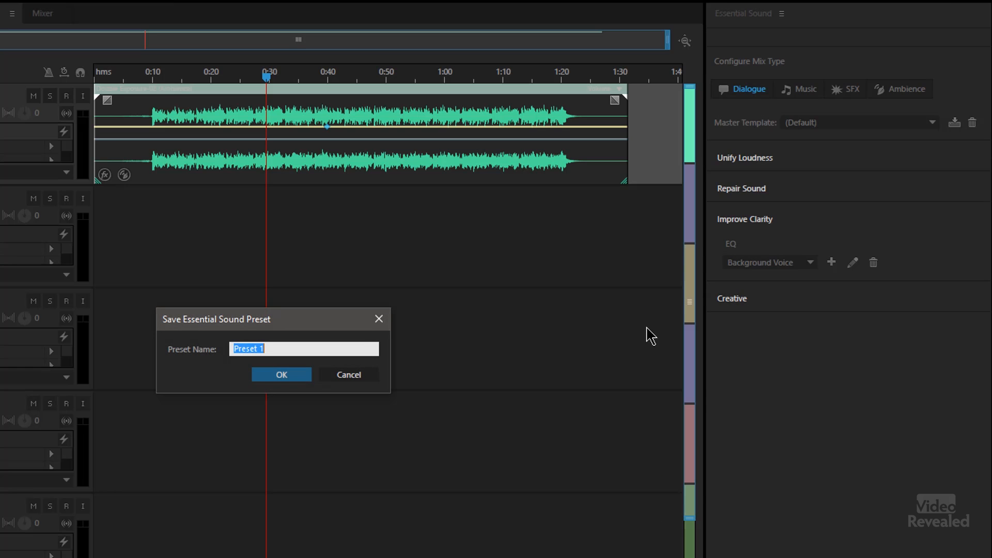
{"action": "left_click", "coordinate": [310, 379]}
Review the Dialogue EQ presets and the Reverb presets in the Creative section.
{"action": "left_click", "coordinate": [798, 263]}
{"action": "left_click", "coordinate": [789, 269]}
{"action": "left_click", "coordinate": [779, 299]}
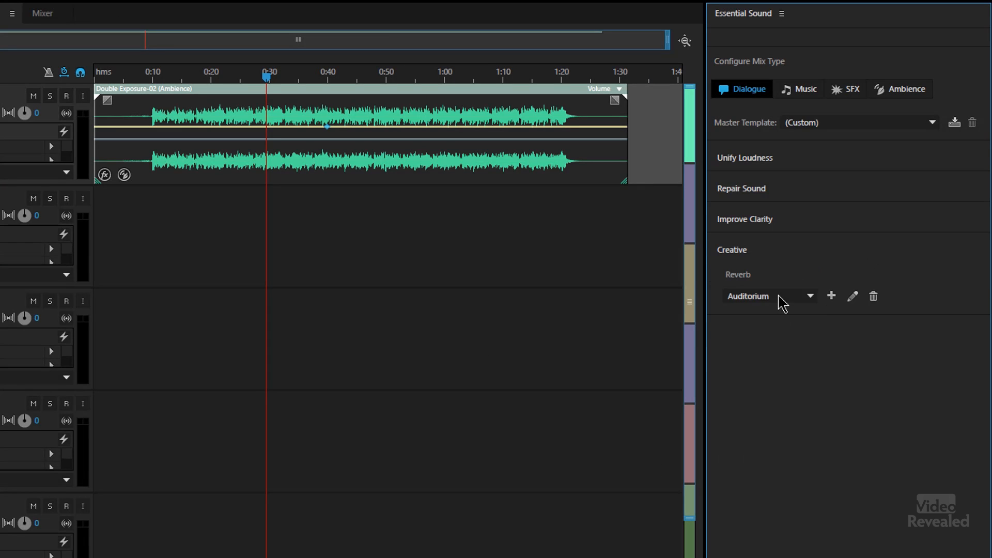
{"action": "left_click", "coordinate": [811, 296]}
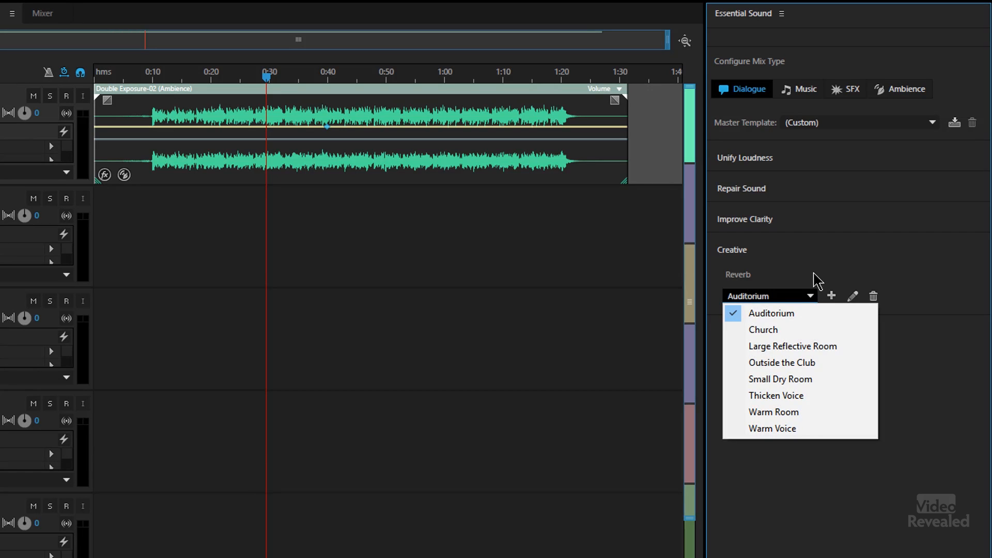
{"action": "left_click", "coordinate": [816, 281]}
Decline saving the modified Dialogue master template and view the Music, SFX and Ambience templates.
{"action": "left_click", "coordinate": [815, 95]}
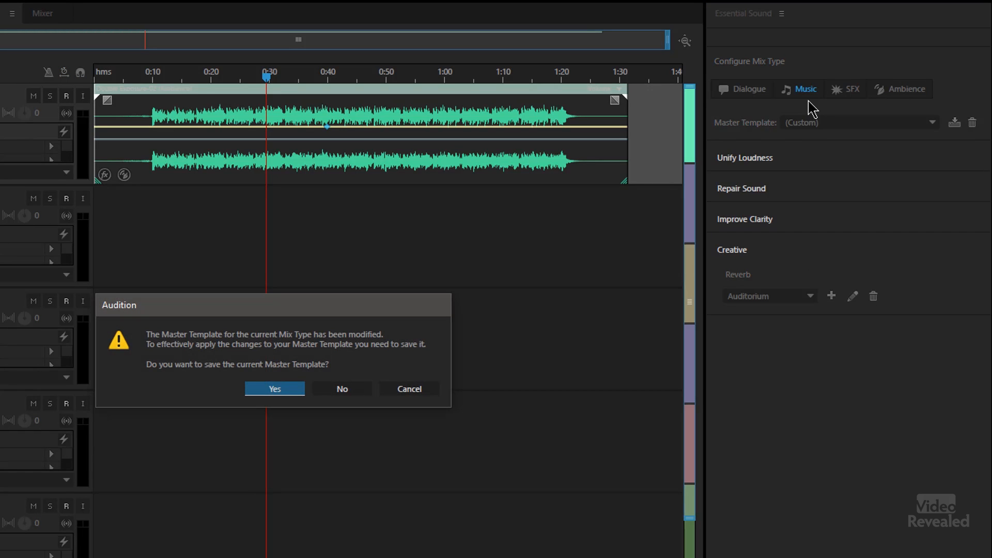
{"action": "left_click", "coordinate": [360, 388]}
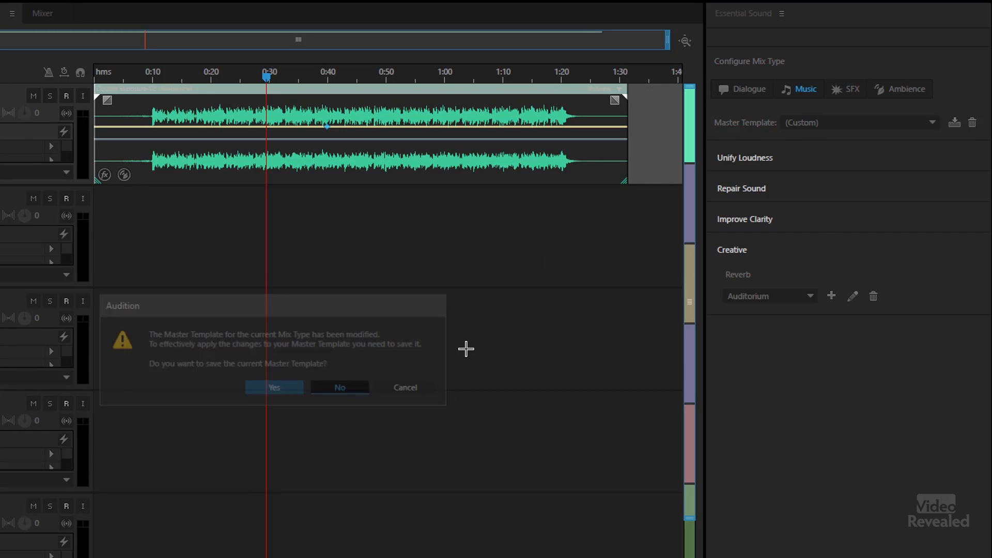
{"action": "left_click", "coordinate": [853, 93]}
{"action": "left_click", "coordinate": [910, 94]}
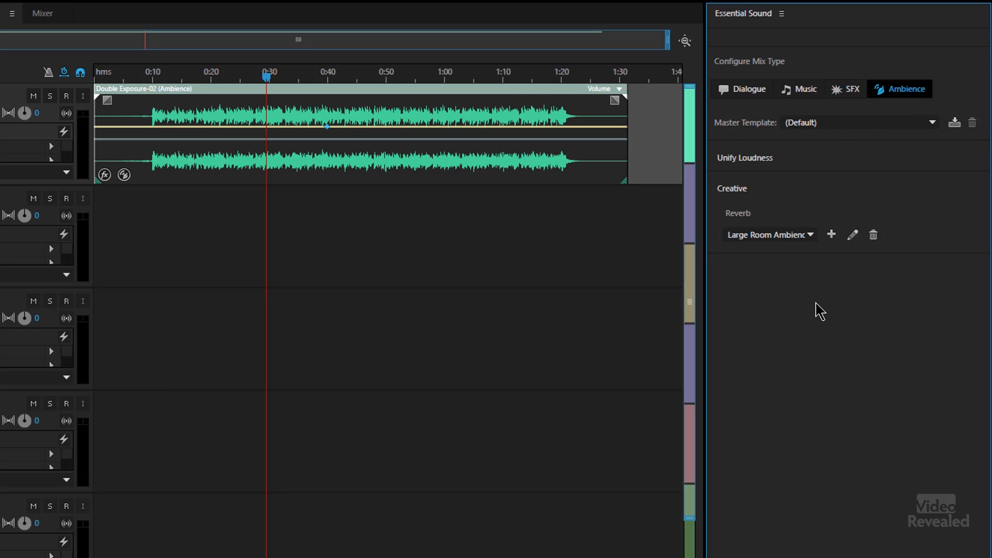
Return the Essential Sound settings from Master Template View to User View.
{"action": "left_click", "coordinate": [781, 13]}
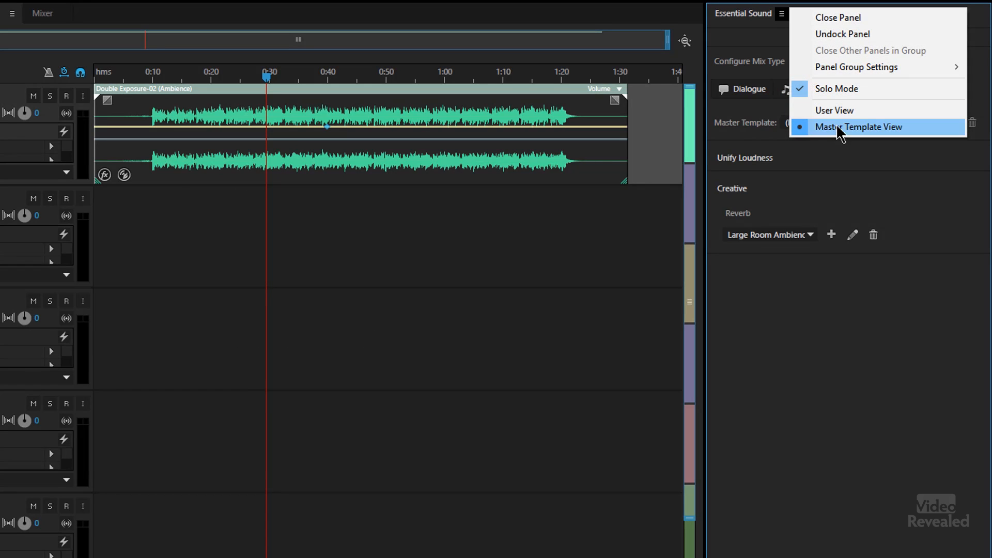
{"action": "left_click", "coordinate": [848, 111]}
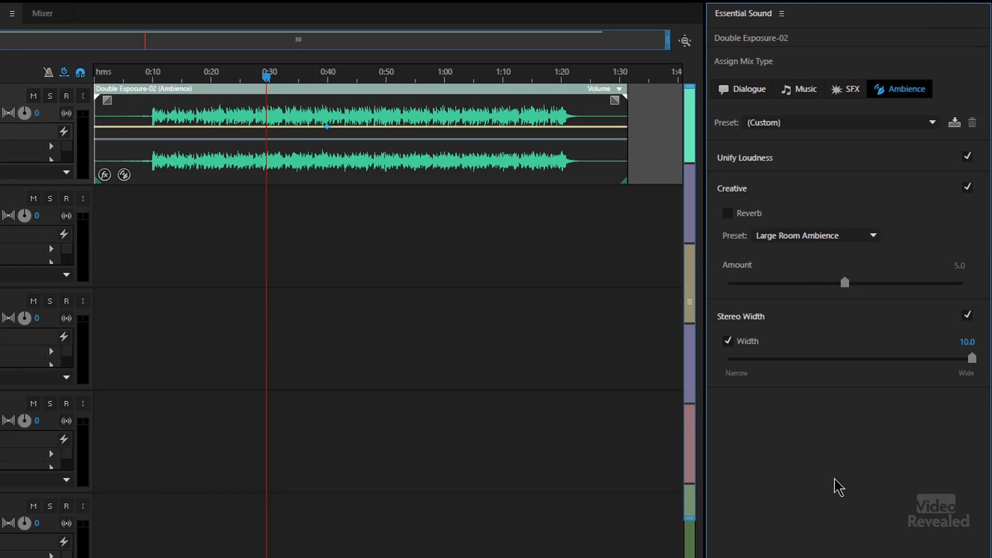